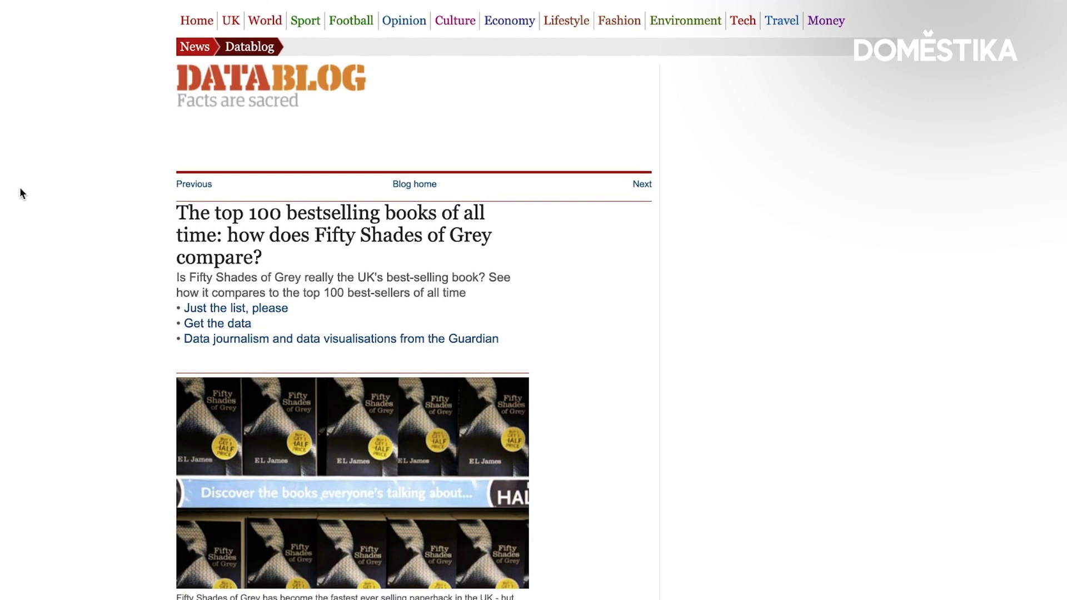
- Scroll down the Datablog article to the top 100 best-selling books data summary table
scroll(20, 193, "down", 3)
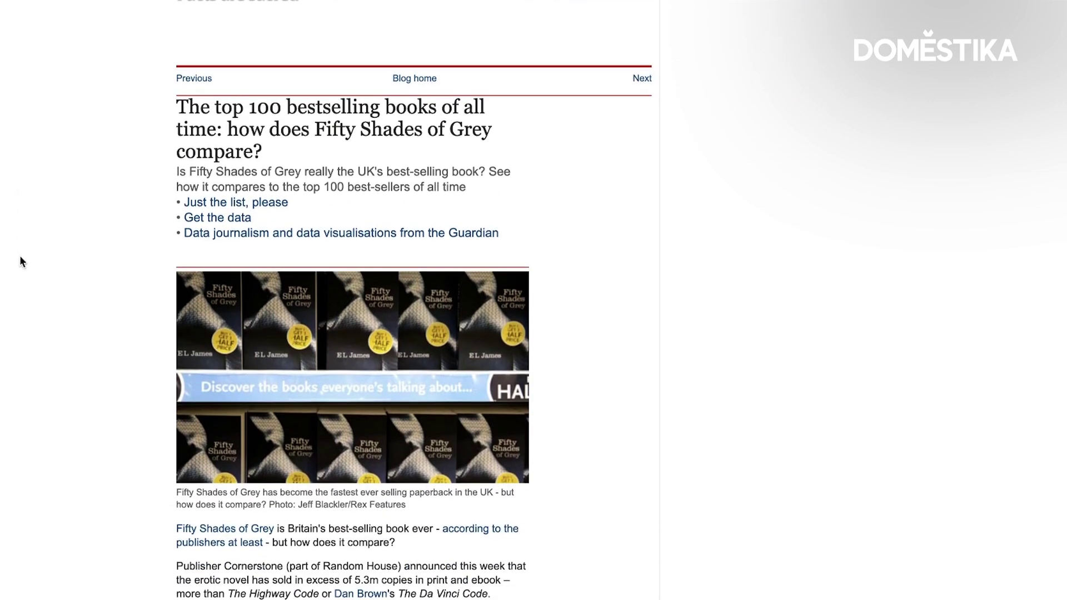
scroll(7, 374, "down", 8)
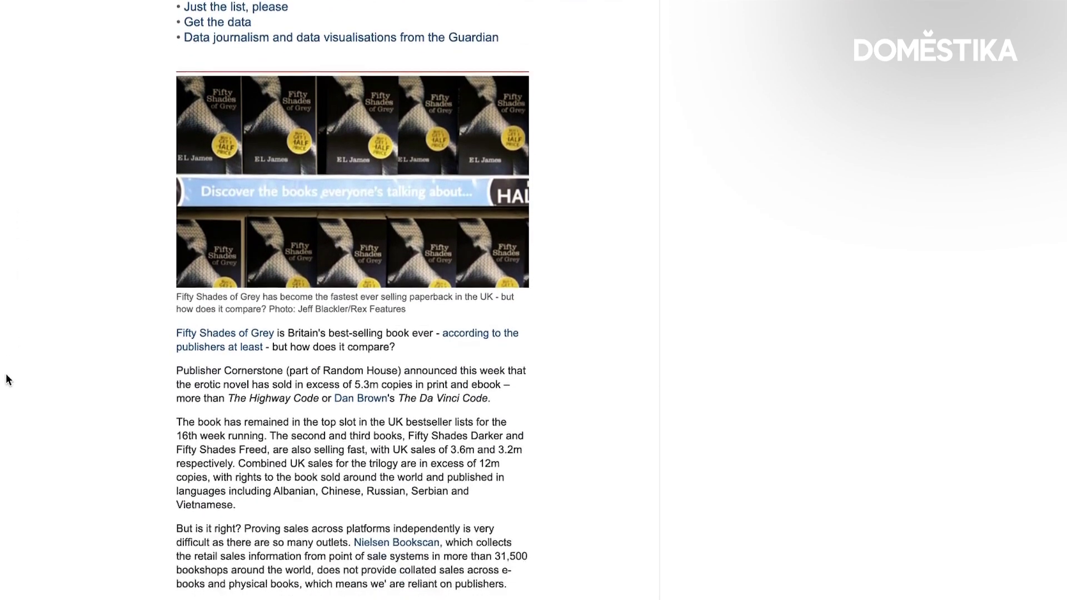
scroll(6, 375, "down", 18)
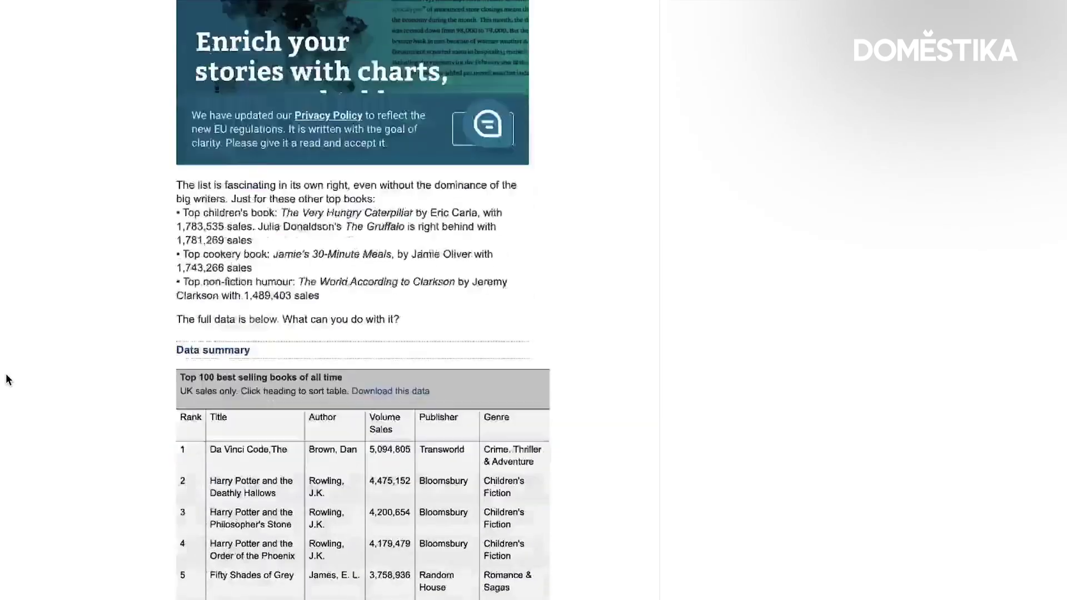
scroll(63, 411, "down", 3)
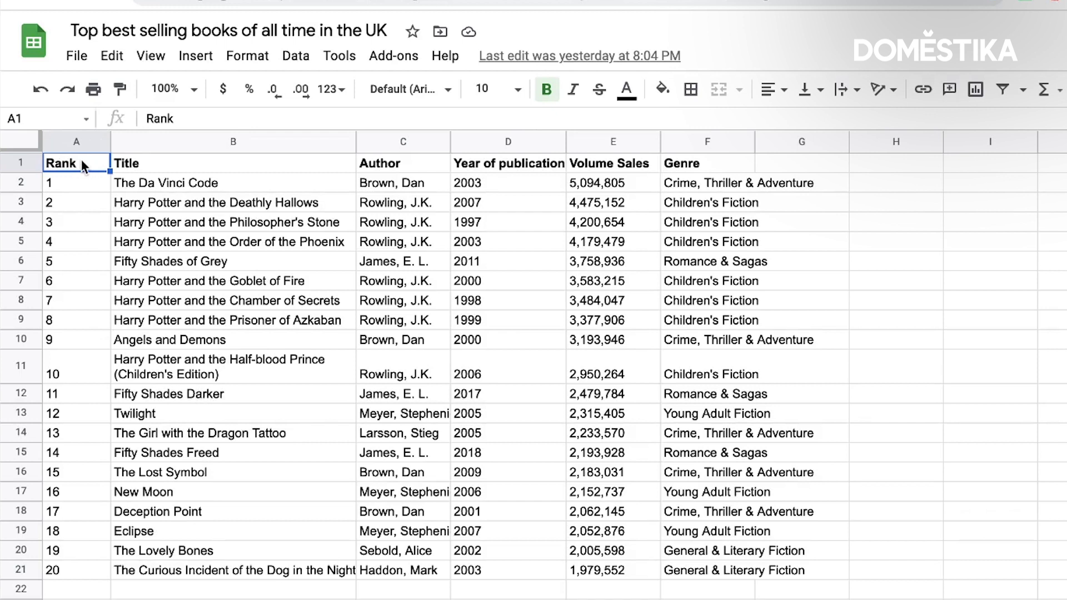
- Check the Title, Author and Year headings, then select the whole A1:F21 book table
left_click(148, 162)
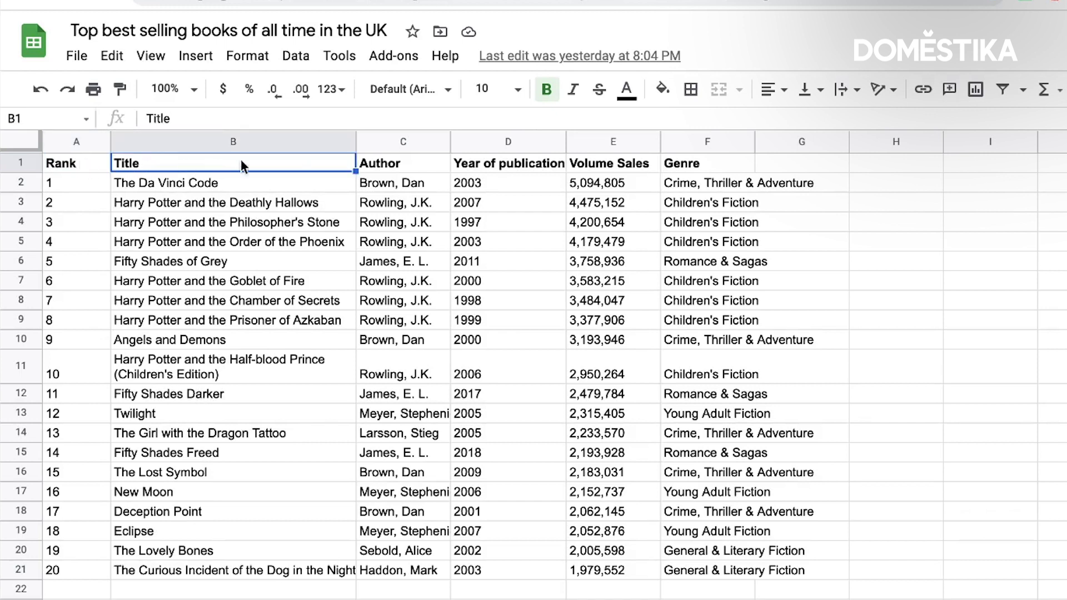
left_click(399, 164)
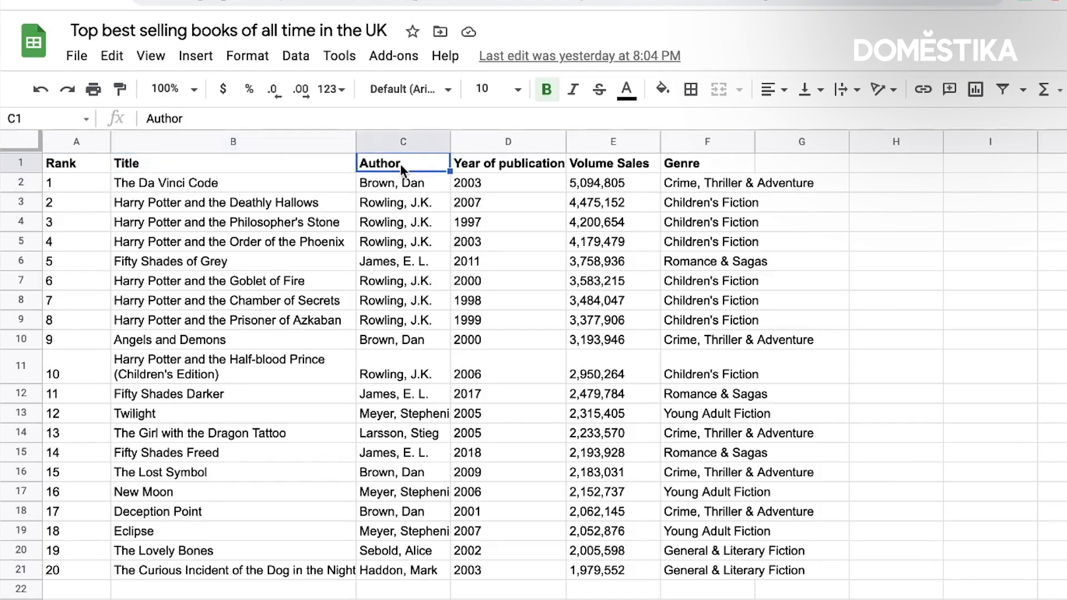
left_click(475, 164)
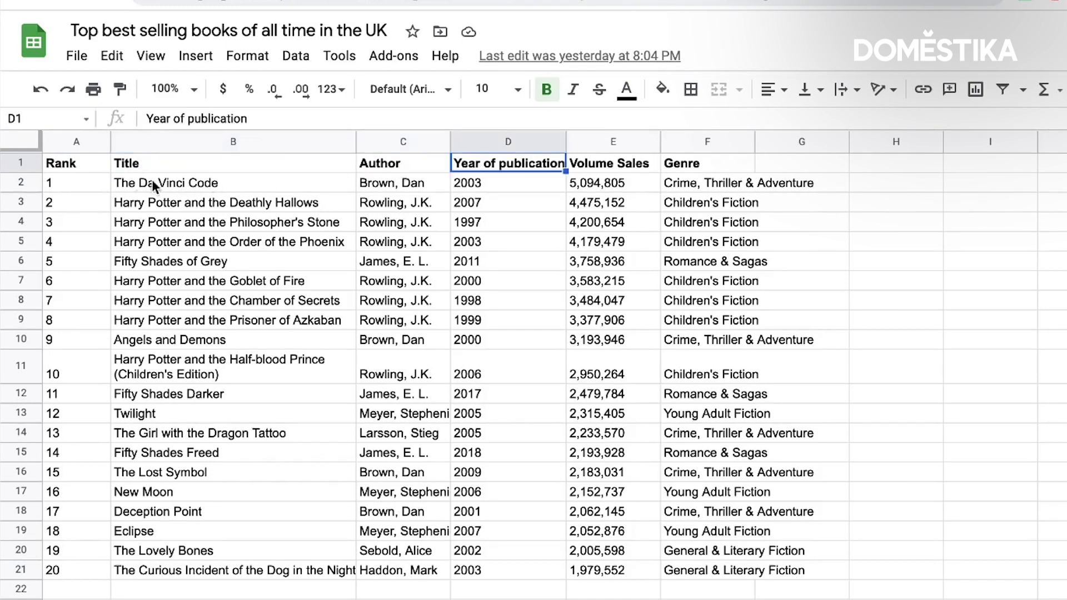
left_click(63, 167)
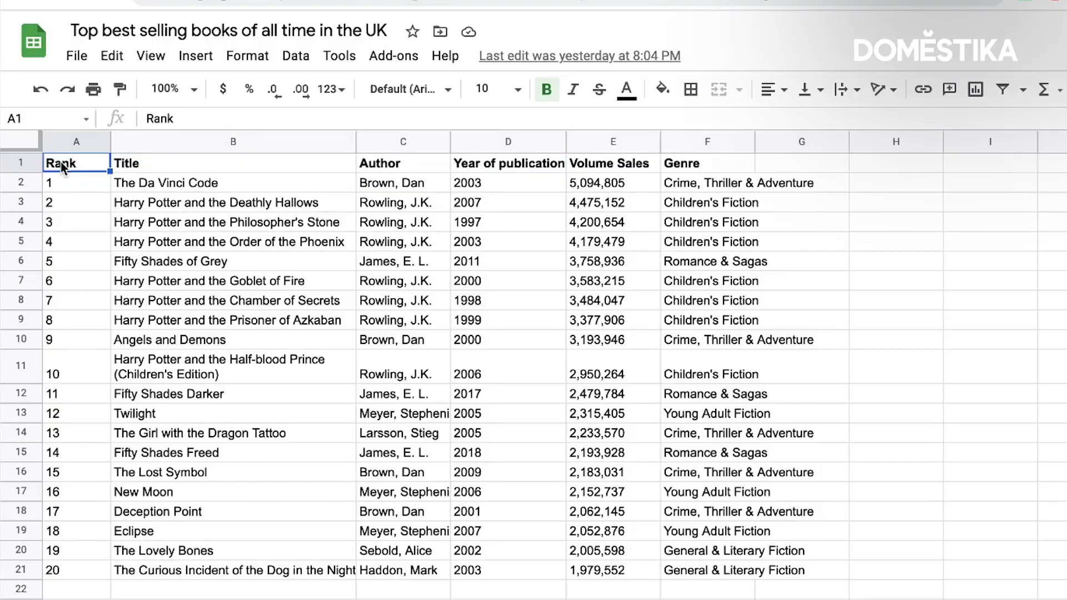
key("ctrl+a")
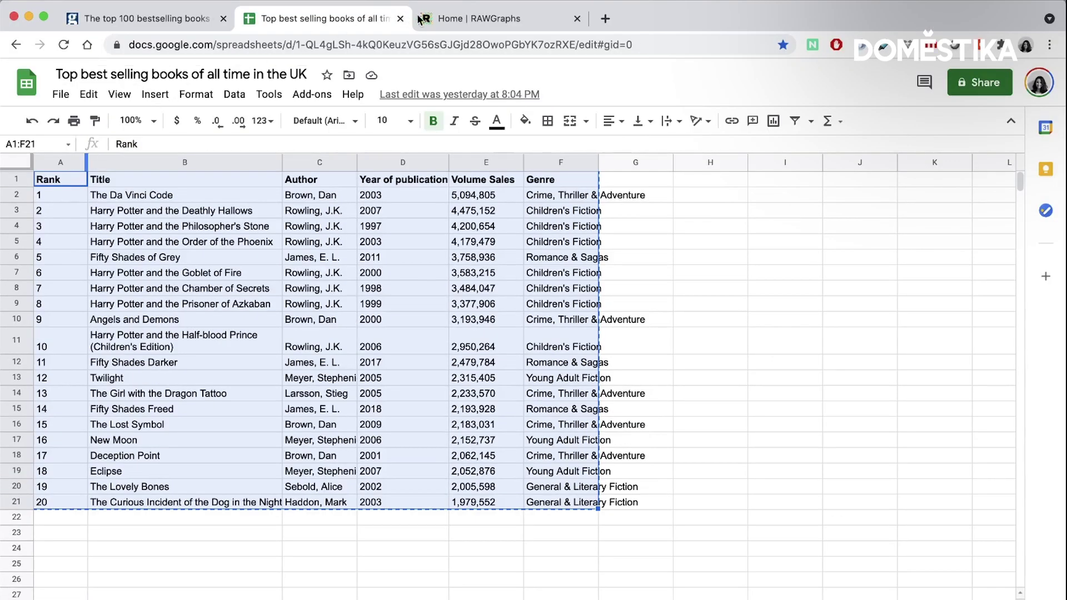
- Paste the copied 20-row book table into RAWGraphs' Paste your data box
left_click(450, 20)
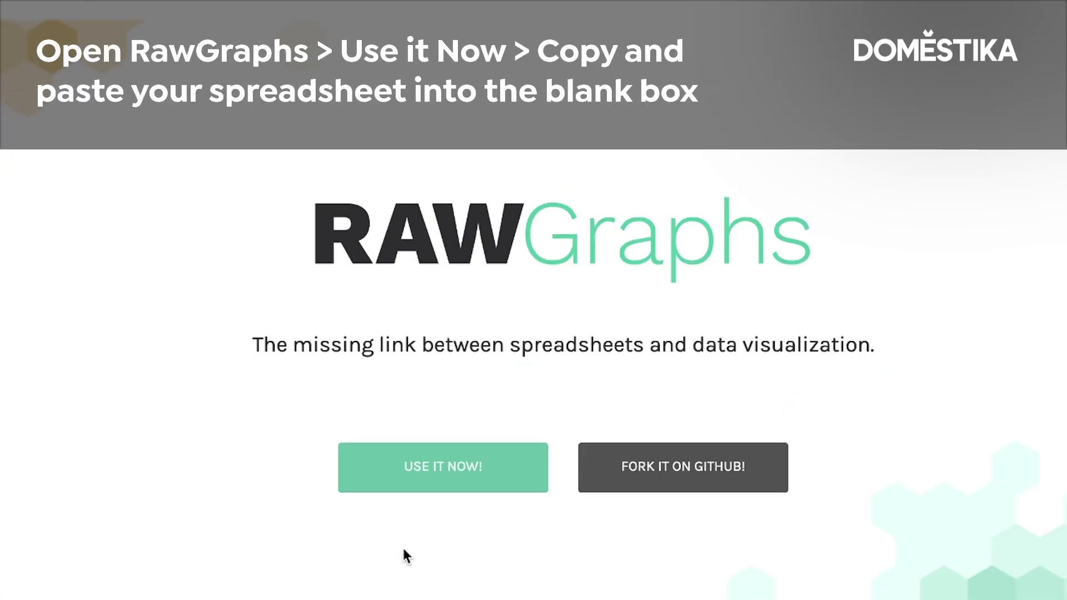
left_click(443, 482)
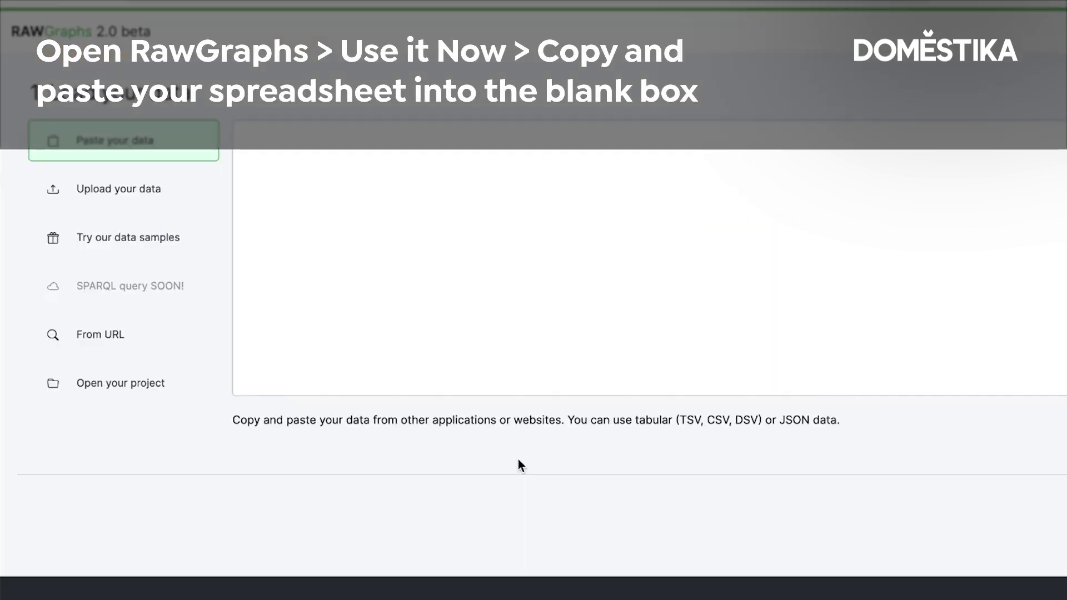
left_click(425, 211)
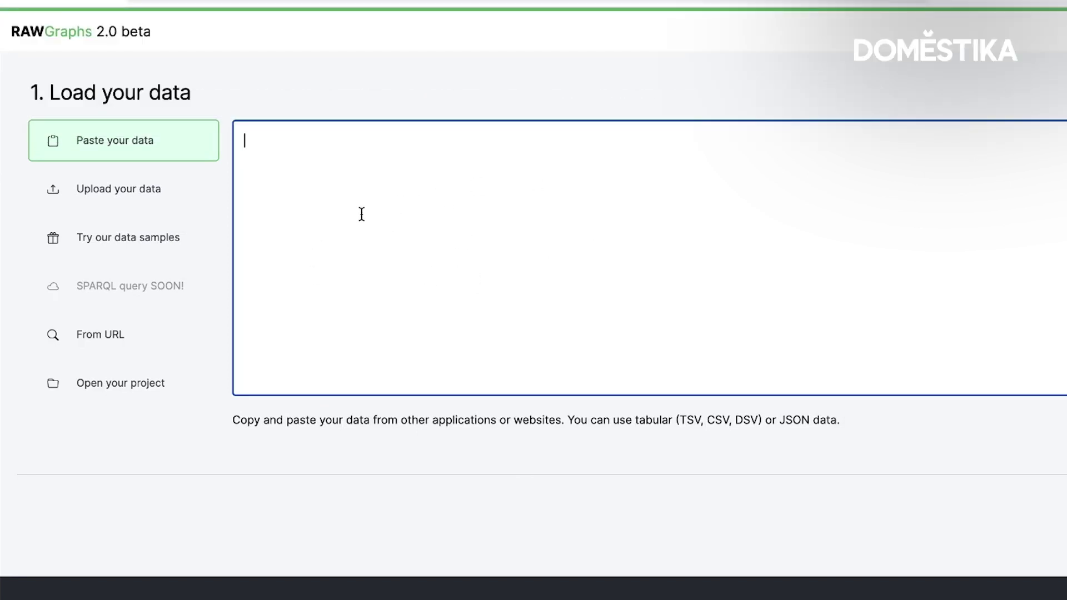
key("ctrl+v")
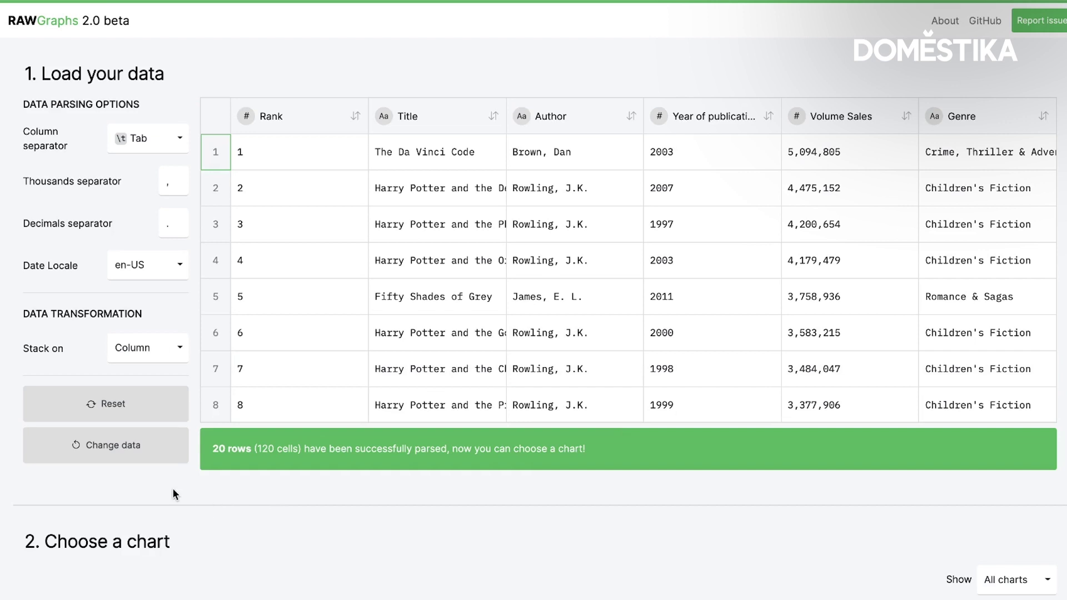
- Pick Bubble chart from the chart grid for the book data
scroll(173, 494, "down", 4)
scroll(172, 489, "down", 5)
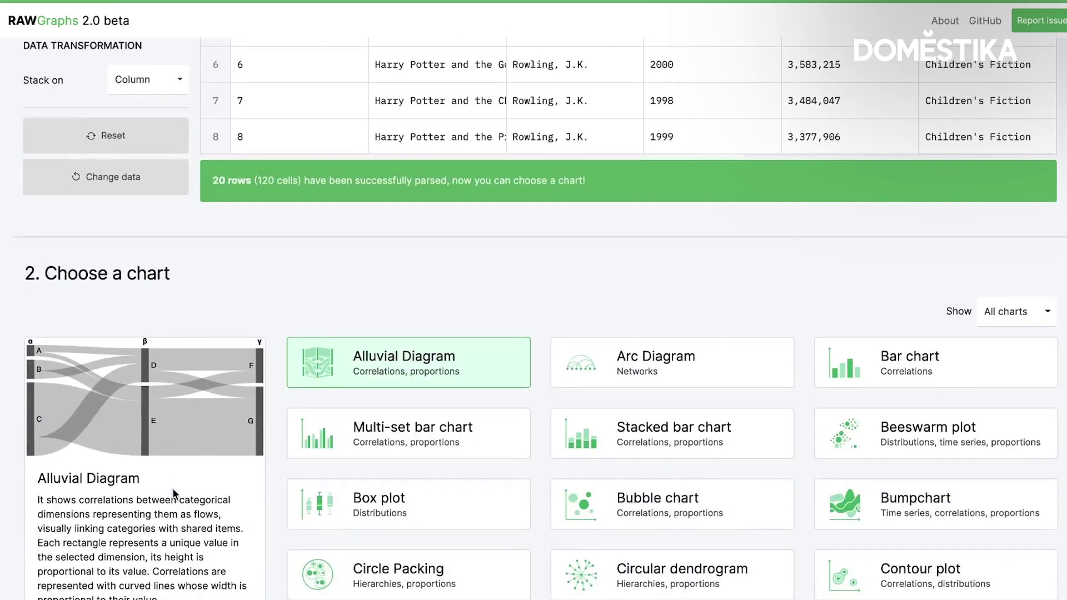
scroll(174, 494, "down", 1)
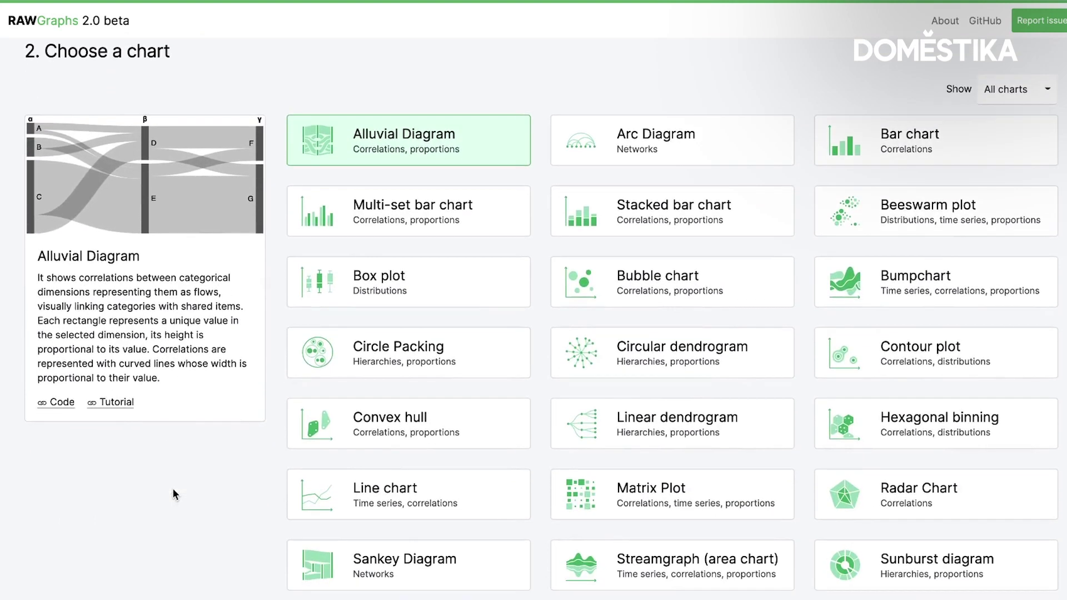
scroll(174, 494, "down", 2)
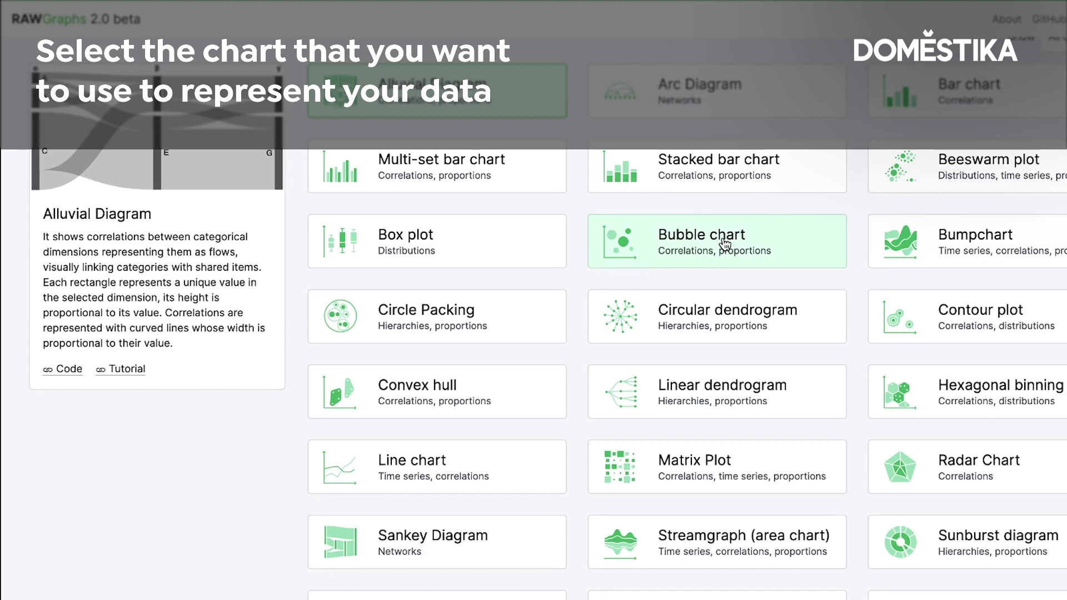
left_click(724, 244)
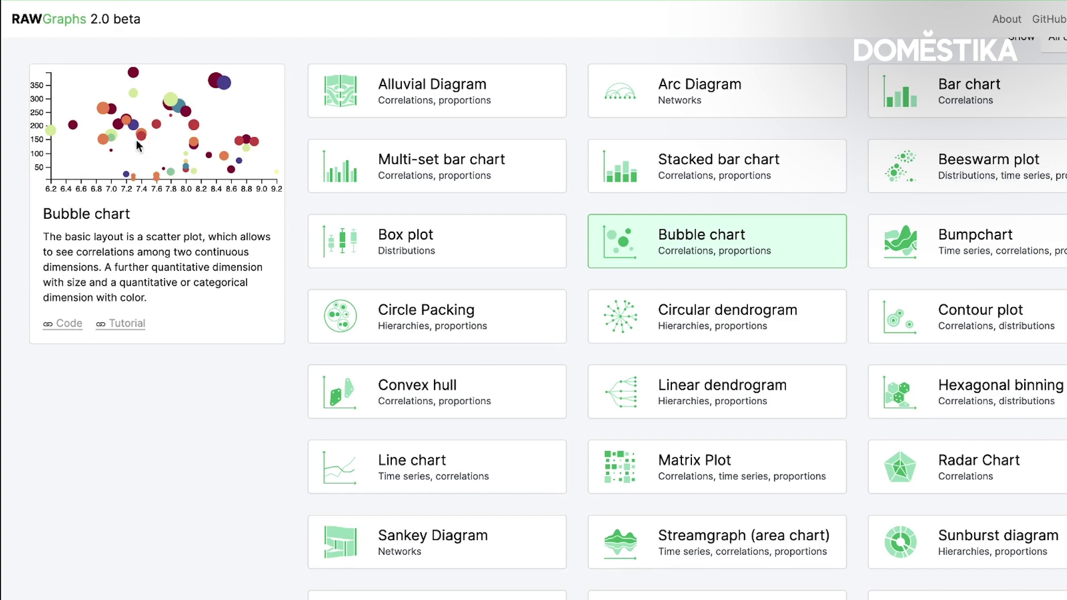
scroll(15, 258, "down", 1)
scroll(15, 258, "down", 10)
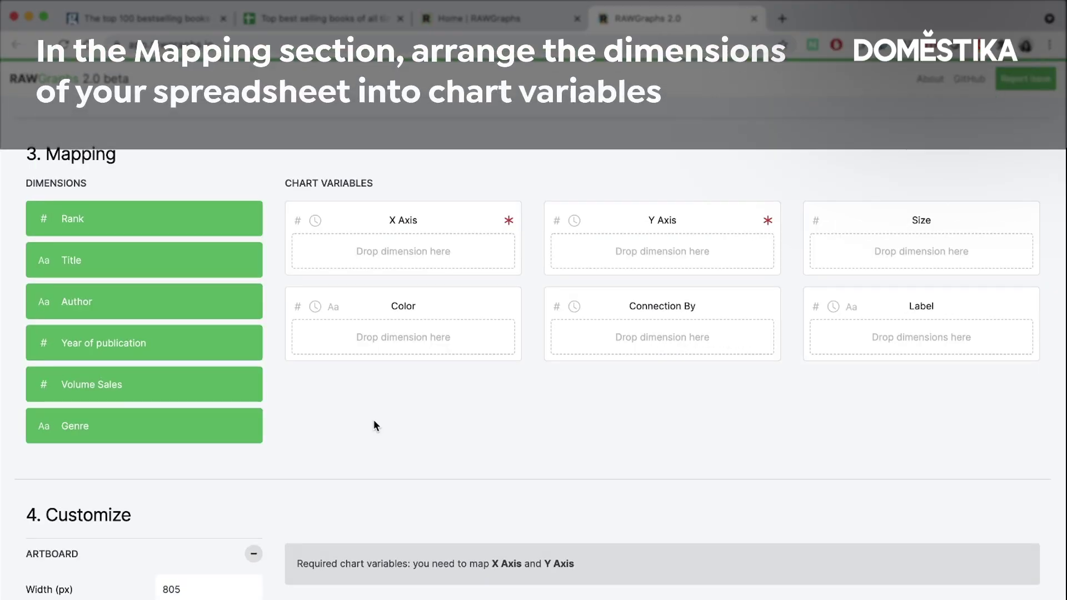
- Map Year of publication to X Axis and Volume Sales to Y Axis, then check the preview
left_click_drag(202, 328, 491, 204)
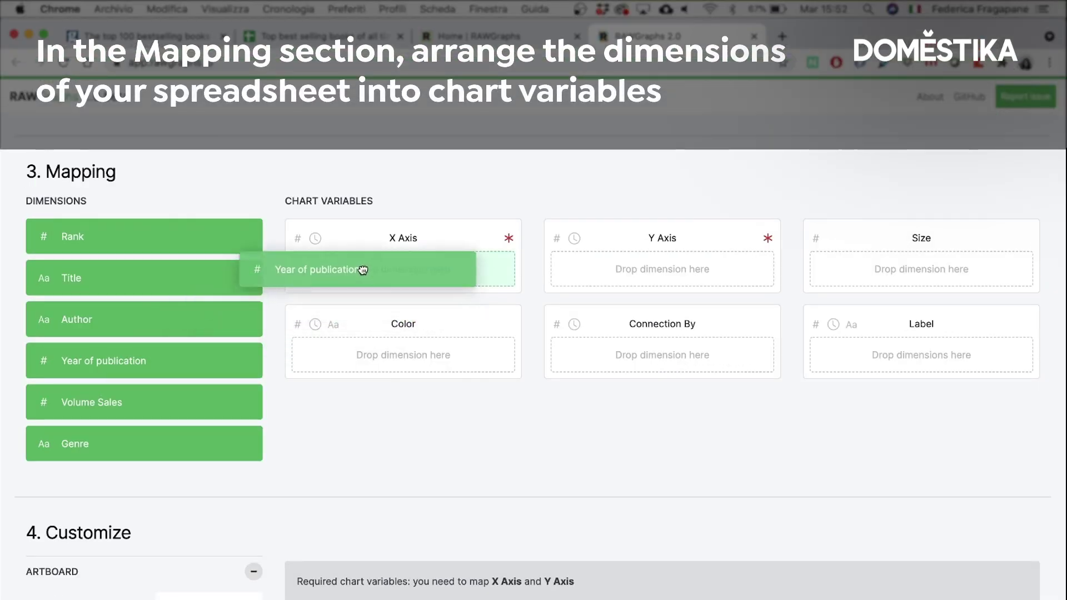
left_click_drag(362, 270, 359, 268)
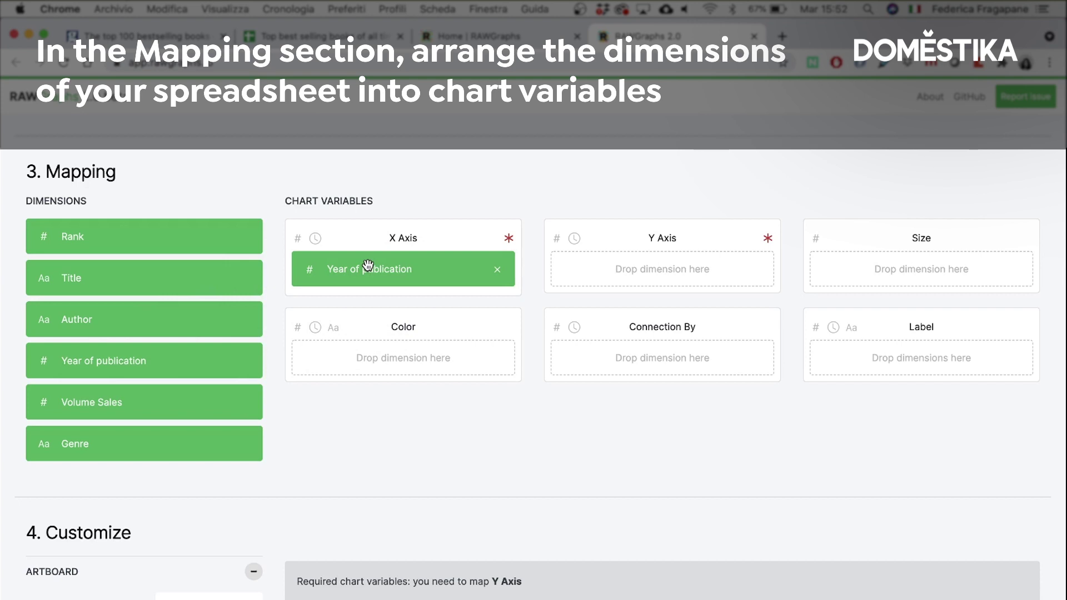
left_click_drag(100, 402, 572, 276)
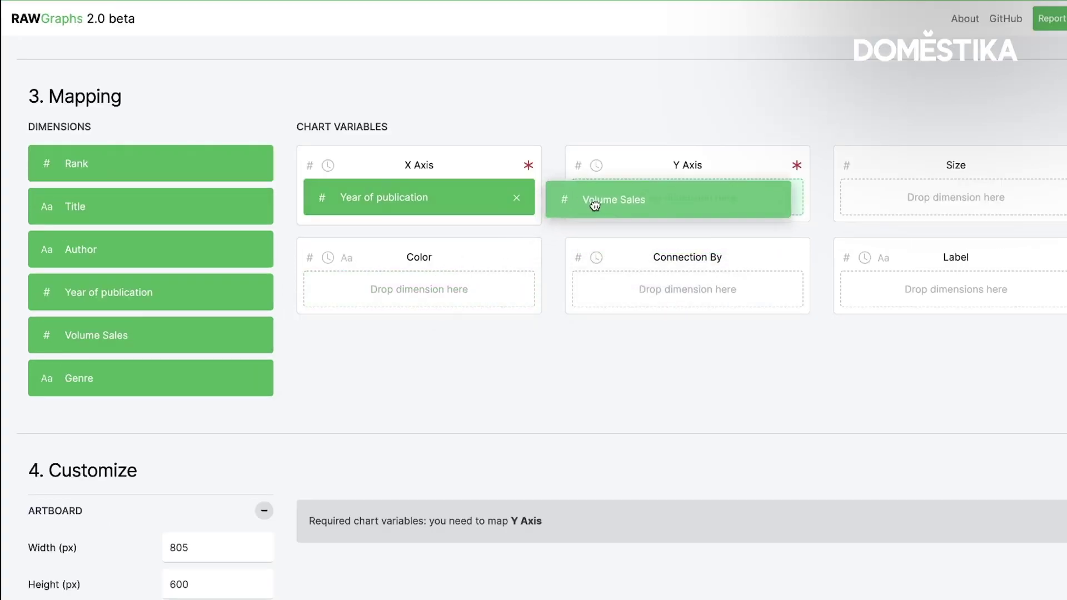
left_click_drag(594, 205, 598, 200)
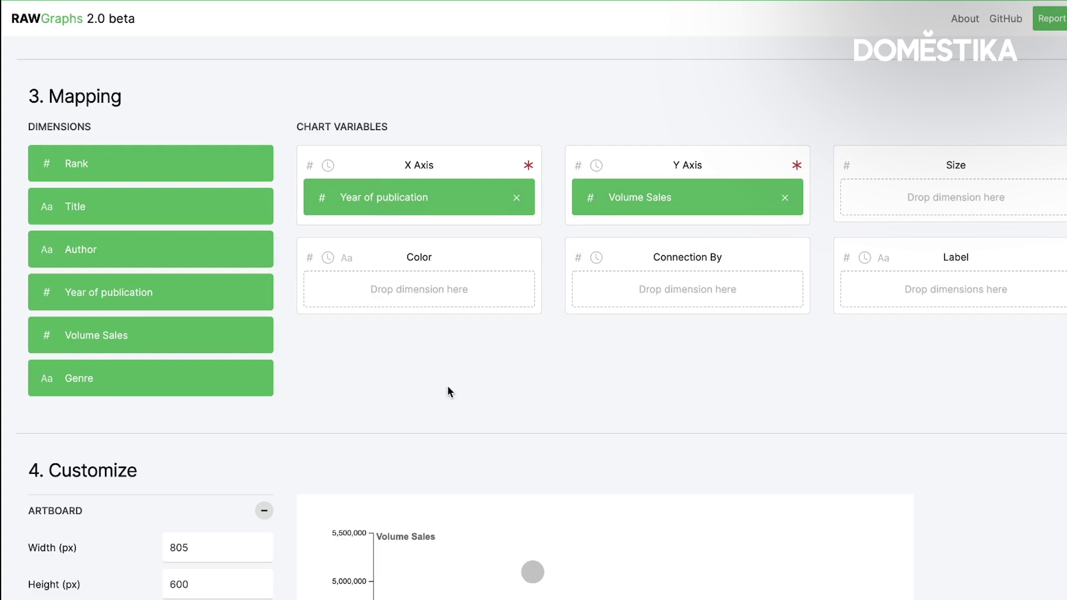
scroll(447, 389, "down", 5)
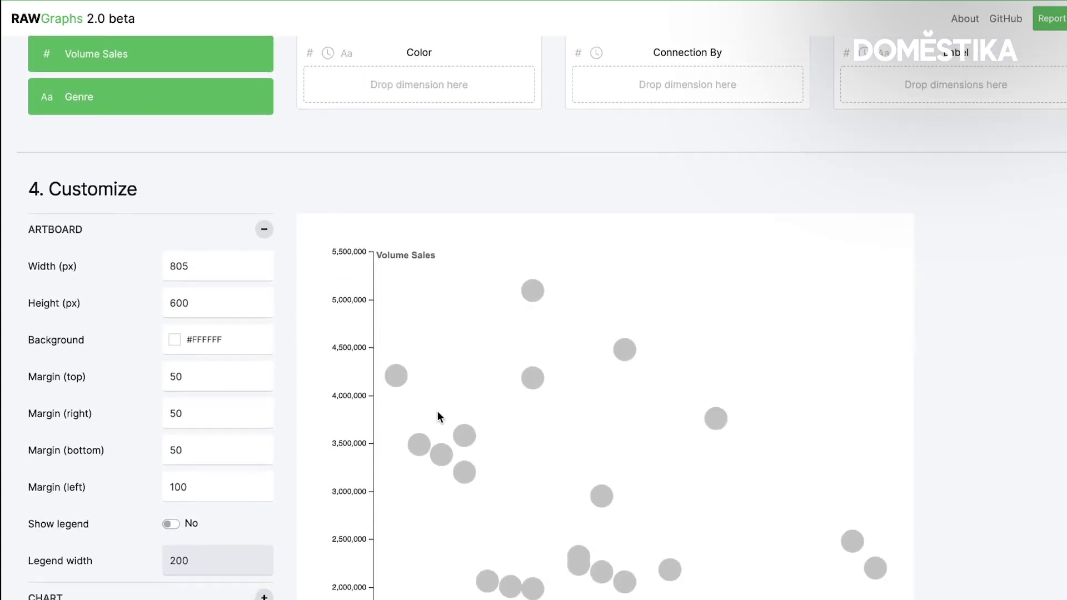
scroll(438, 415, "down", 2)
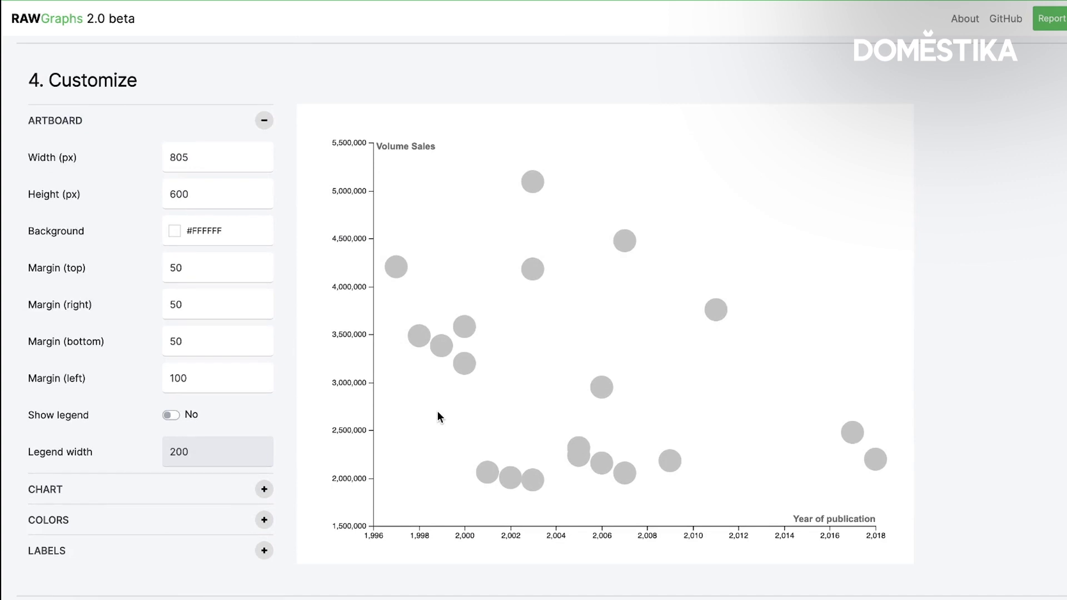
scroll(439, 413, "up", 7)
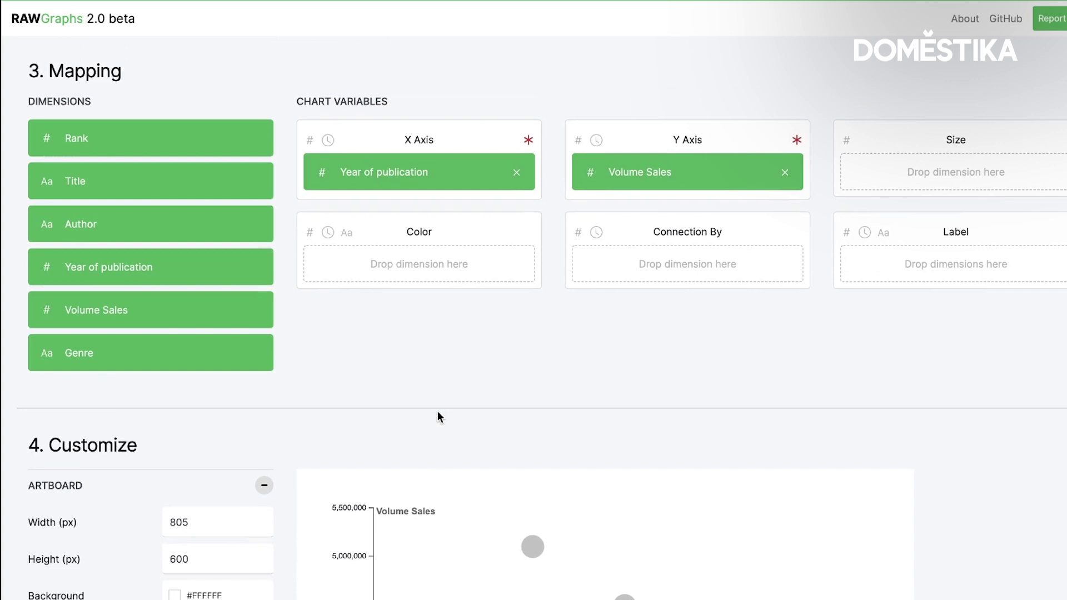
- Map Title to the bubble Label and Genre to Color
left_click_drag(177, 179, 925, 266)
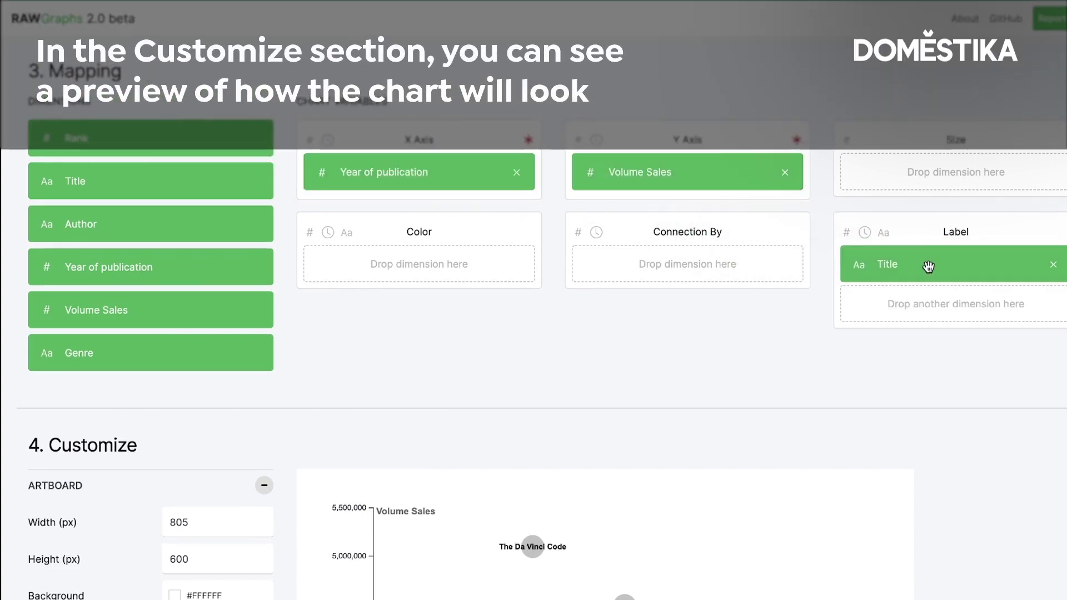
scroll(1011, 391, "down", 5)
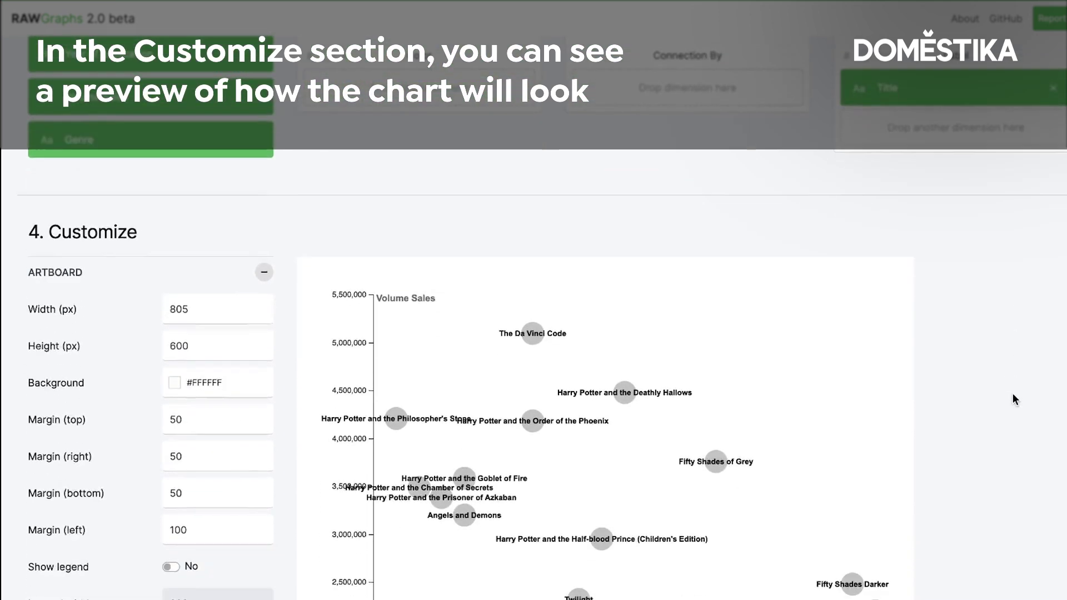
scroll(1013, 394, "down", 2)
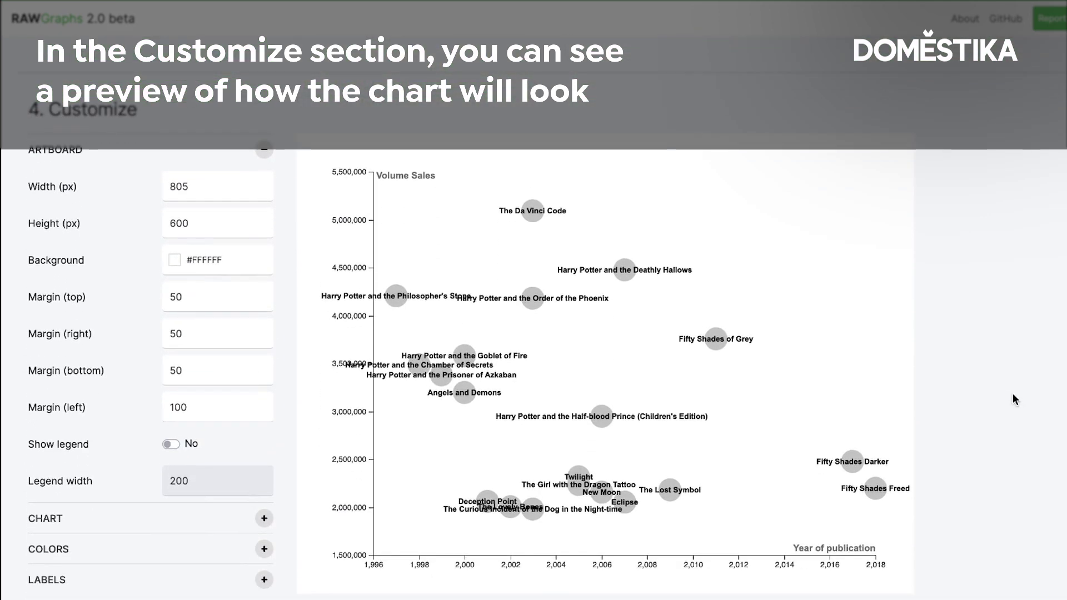
scroll(1012, 394, "up", 3)
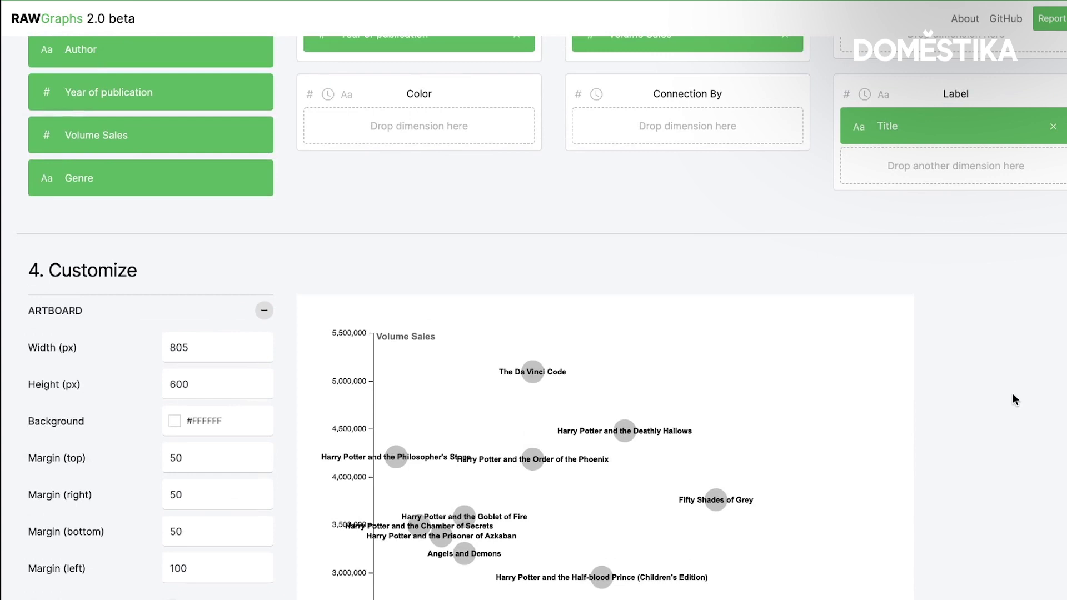
scroll(1013, 394, "up", 2)
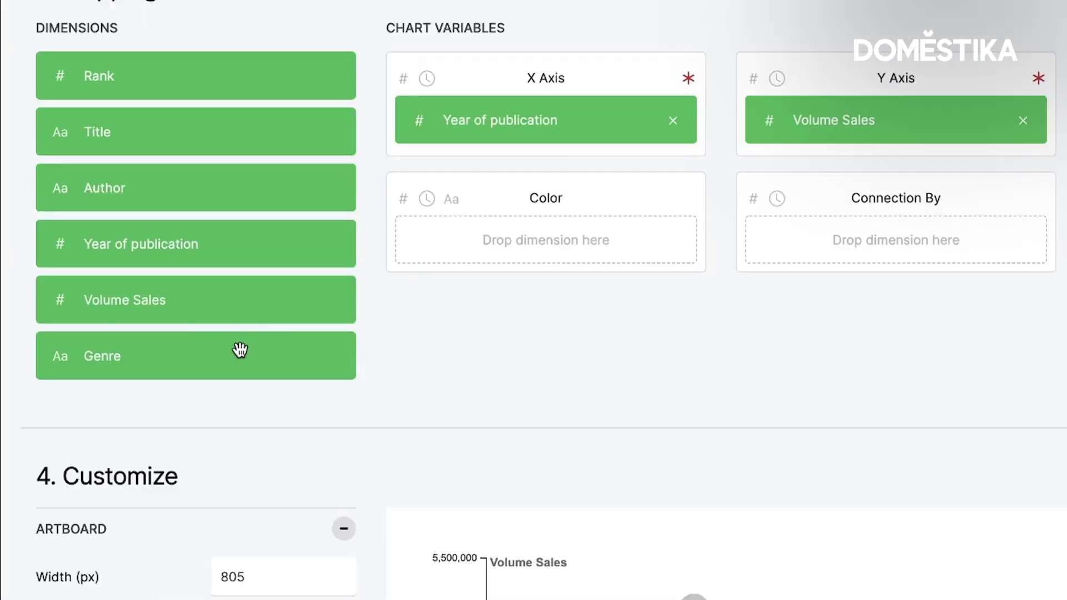
left_click_drag(182, 313, 422, 219)
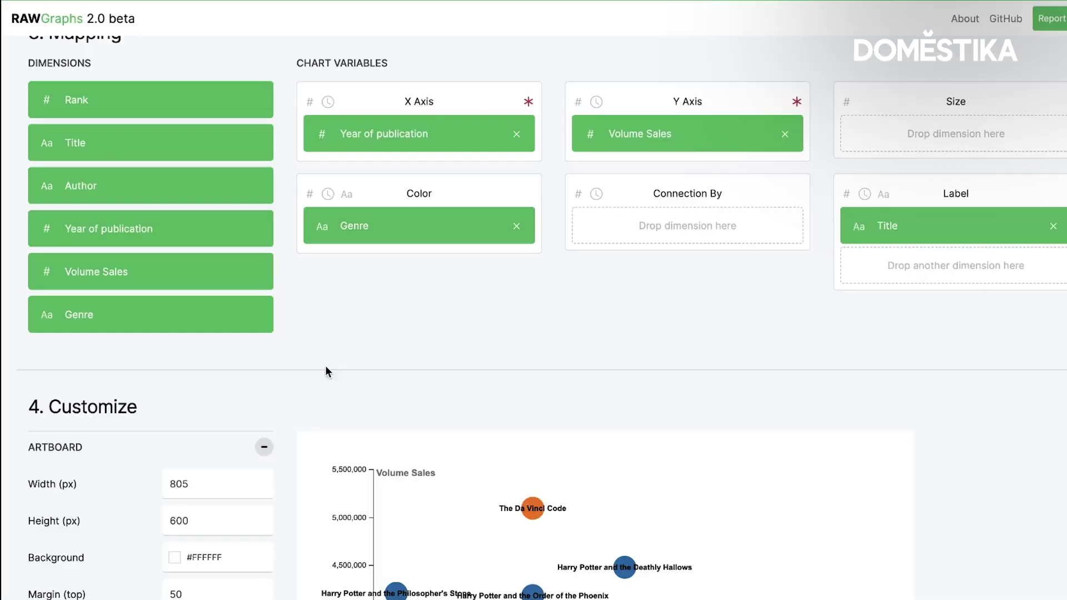
scroll(326, 367, "down", 7)
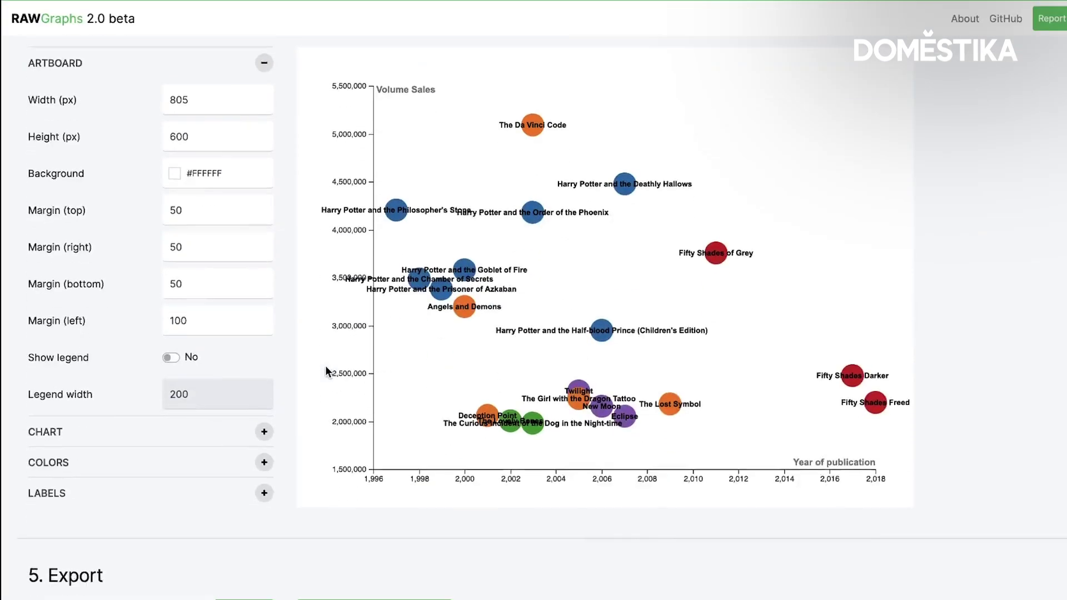
scroll(326, 367, "up", 1)
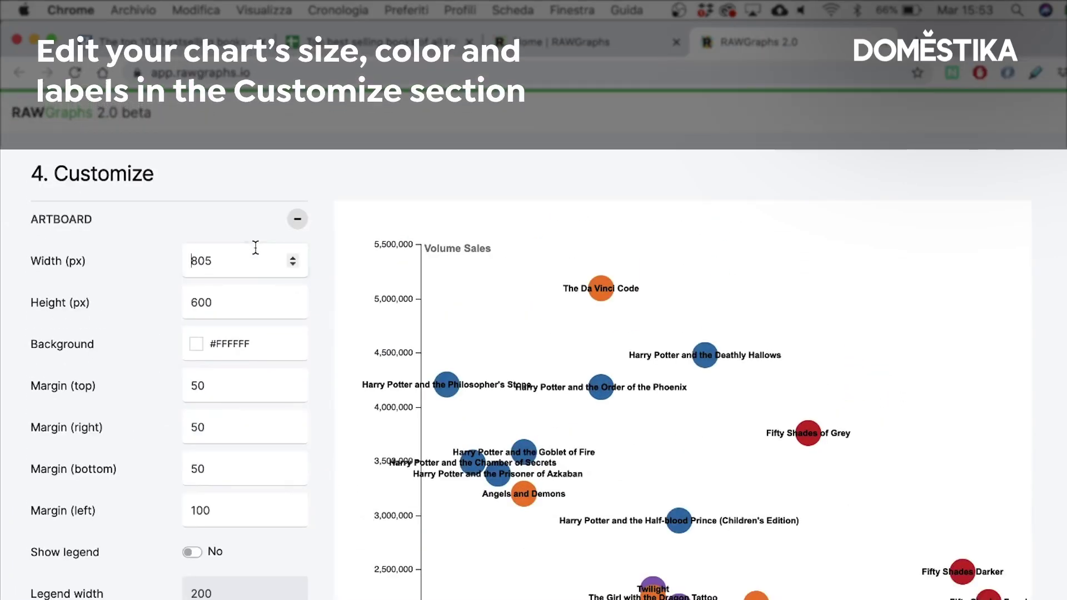
- Set the artboard to 900 px wide and 1100 px tall
double_click(258, 248)
type("900")
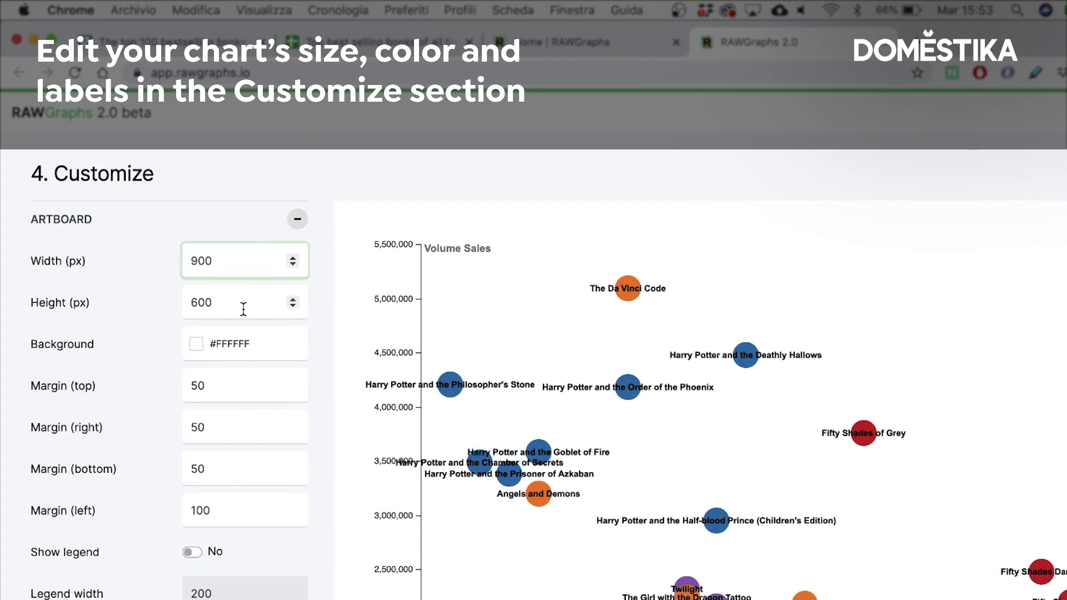
double_click(243, 309)
type("1100")
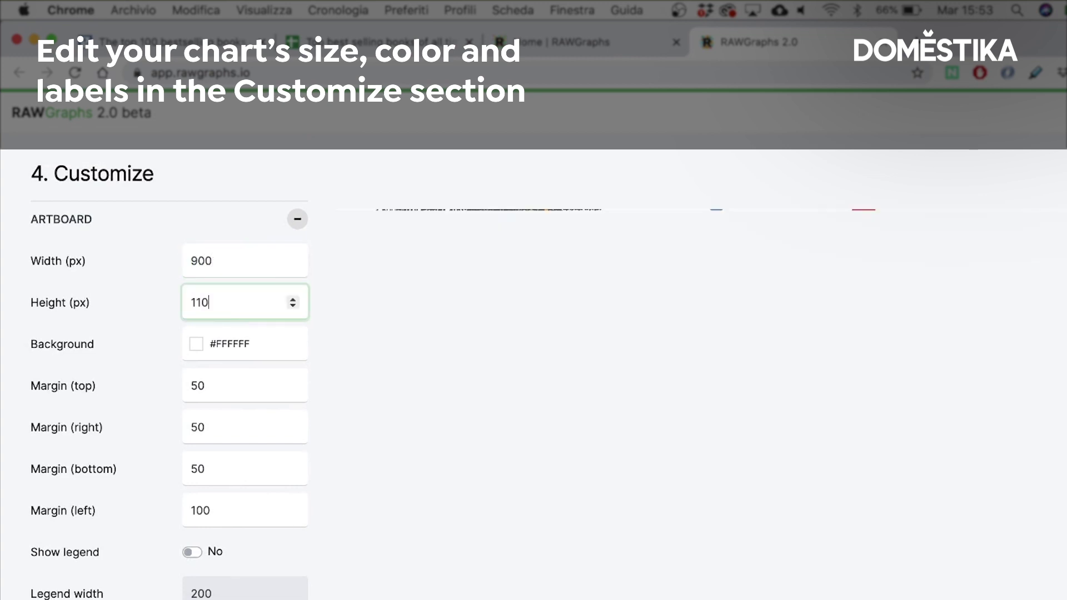
- Recolour the Children's Fiction swatch to light blue #81C6F5
left_click(343, 282)
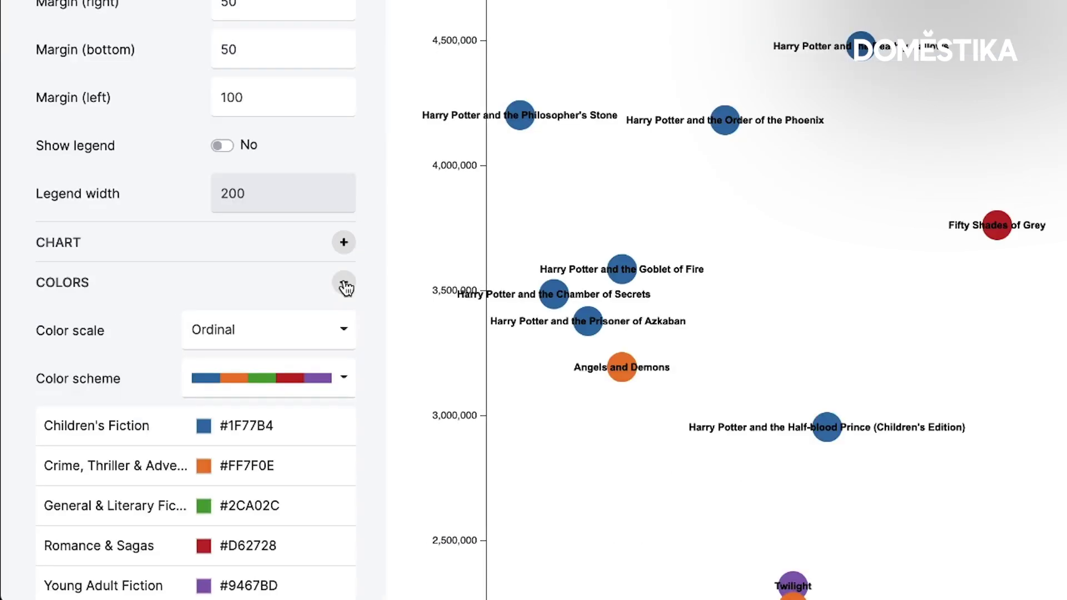
left_click(203, 426)
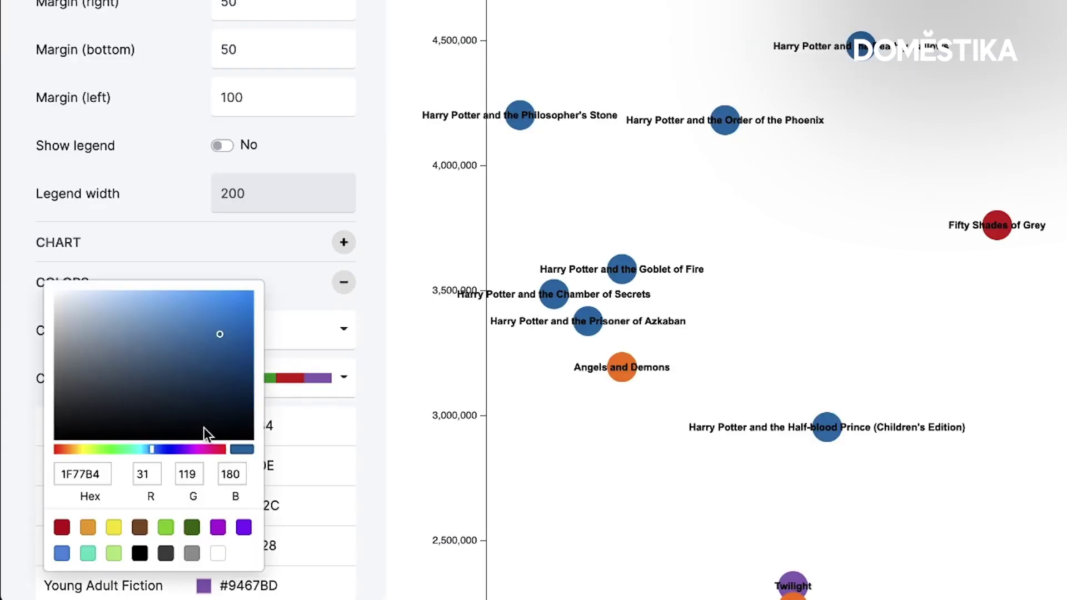
left_click(165, 303)
left_click_drag(166, 302, 148, 295)
- Give the labels the Secondary style, then switch them to Italic
left_click(258, 410)
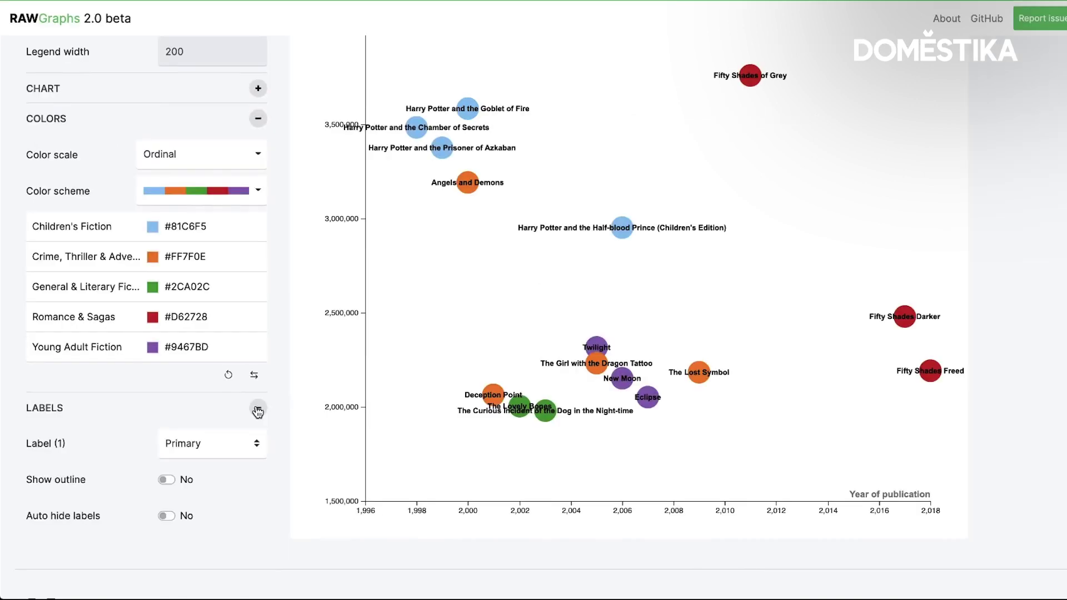
scroll(256, 408, "down", 1)
left_click(235, 382)
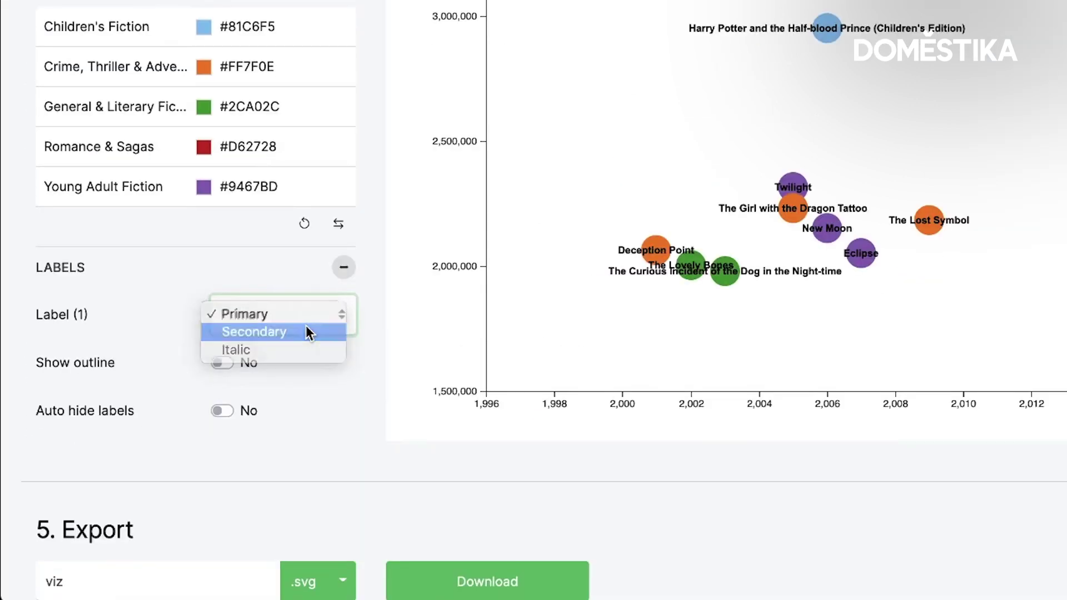
left_click(229, 392)
left_click(216, 378)
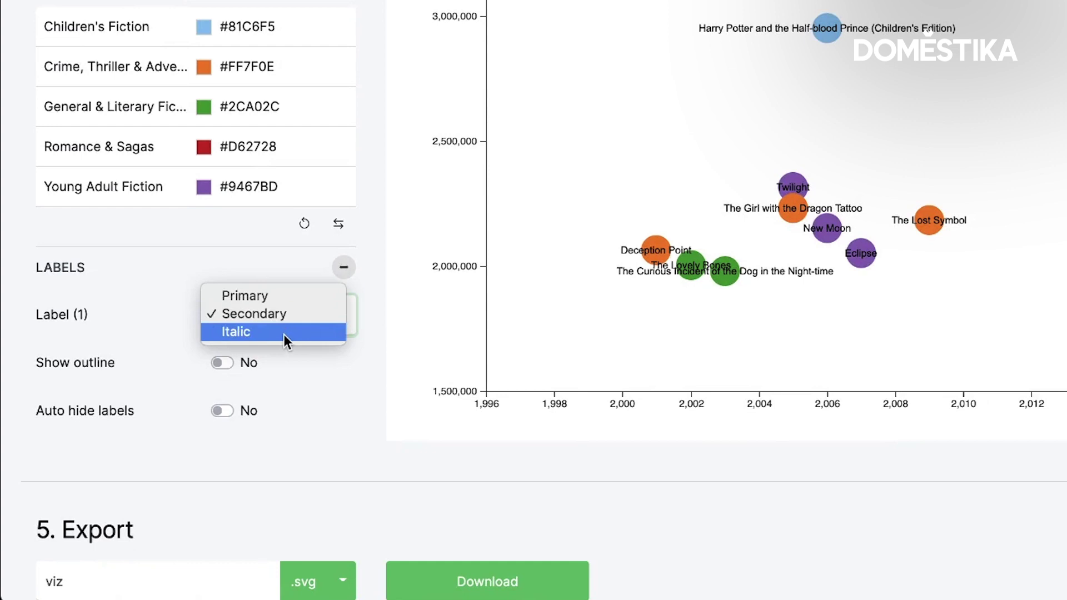
left_click(284, 332)
scroll(283, 334, "up", 10)
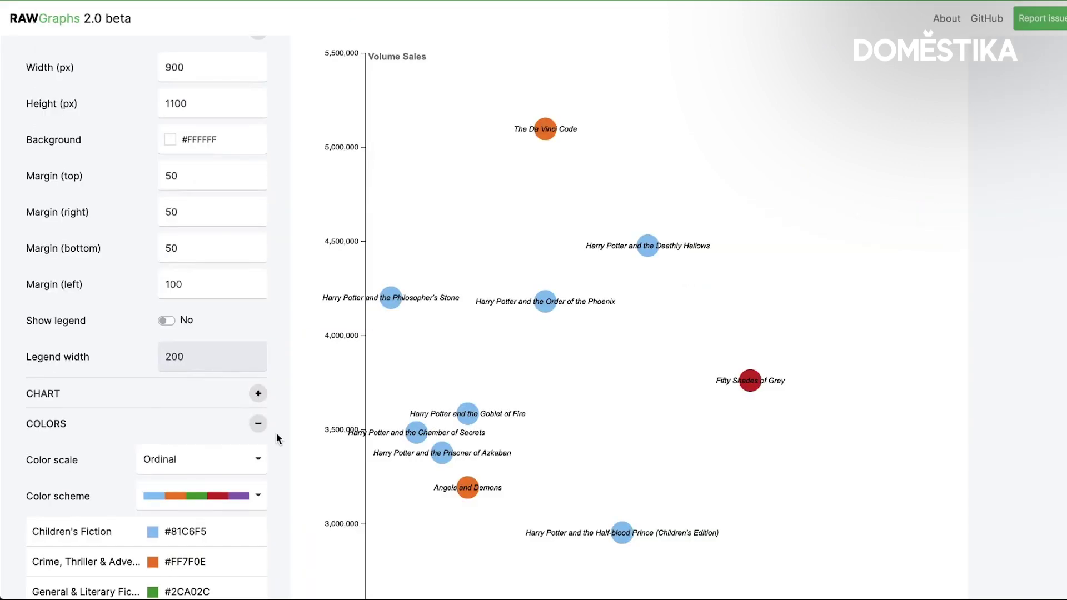
- Switch the chart type from Bubble chart to Linear dendrogram
scroll(300, 208, "up", 15)
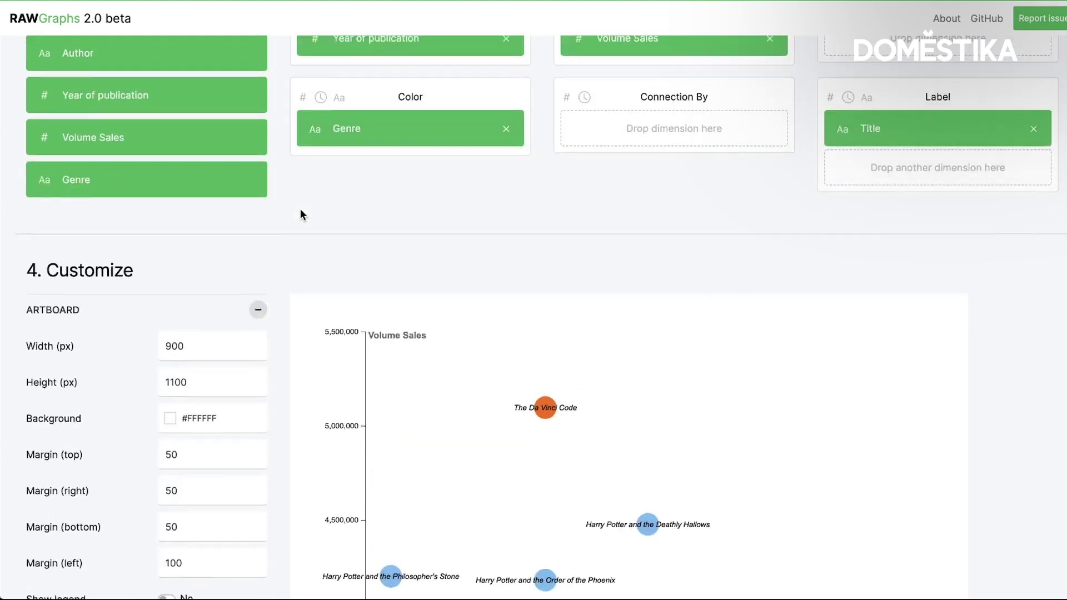
scroll(300, 208, "up", 5)
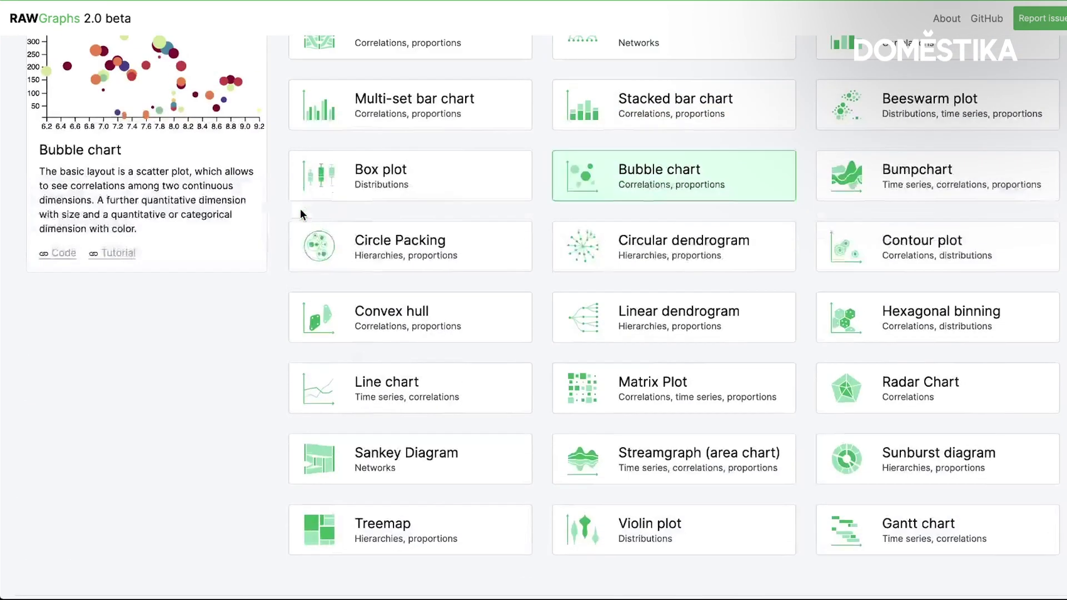
scroll(300, 211, "up", 1)
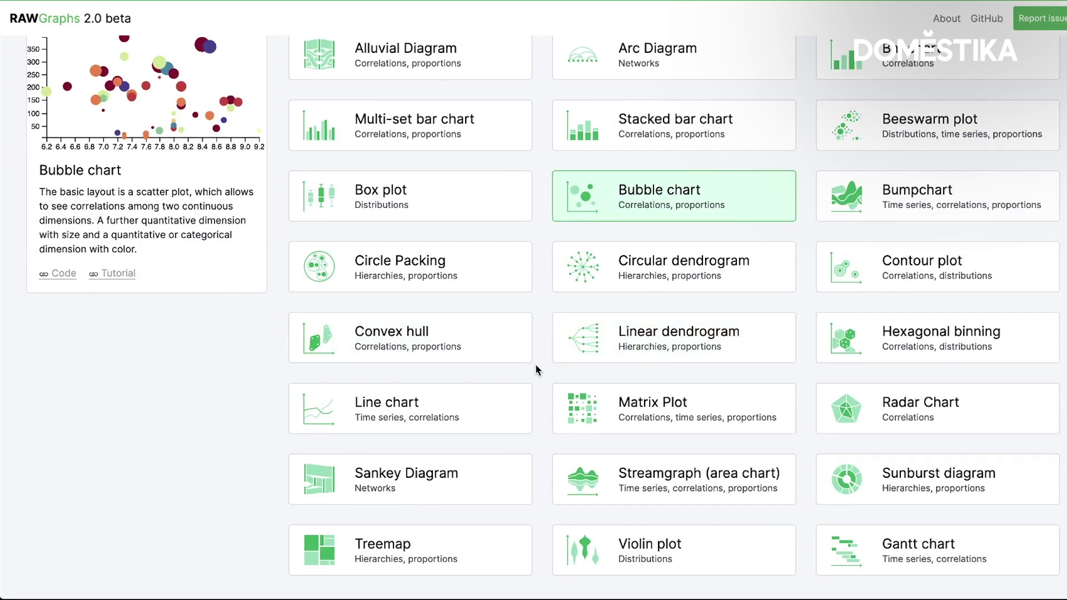
left_click(593, 346)
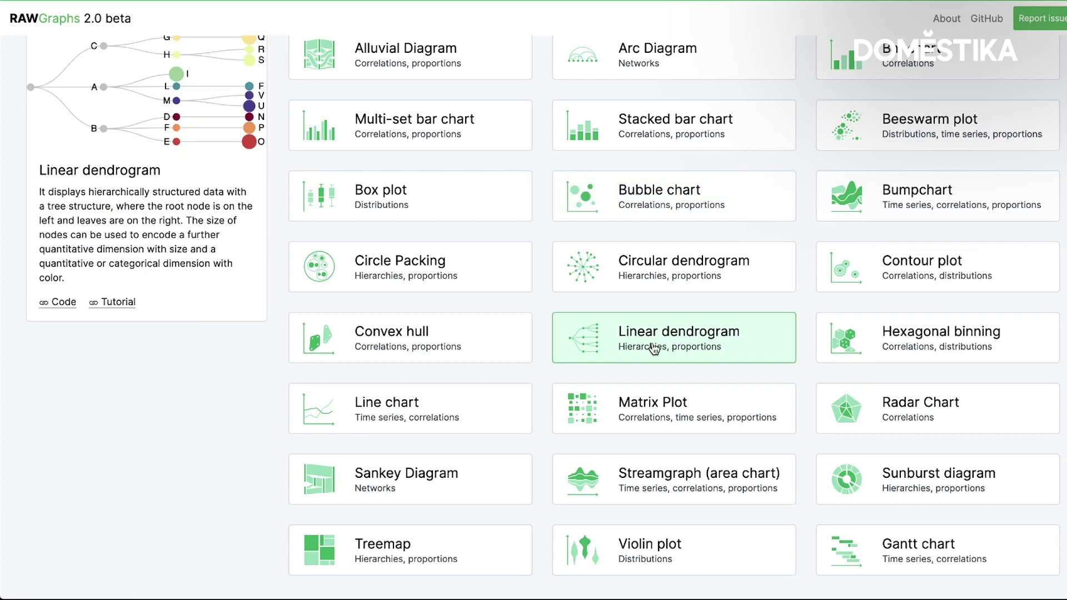
scroll(21, 431, "down", 2)
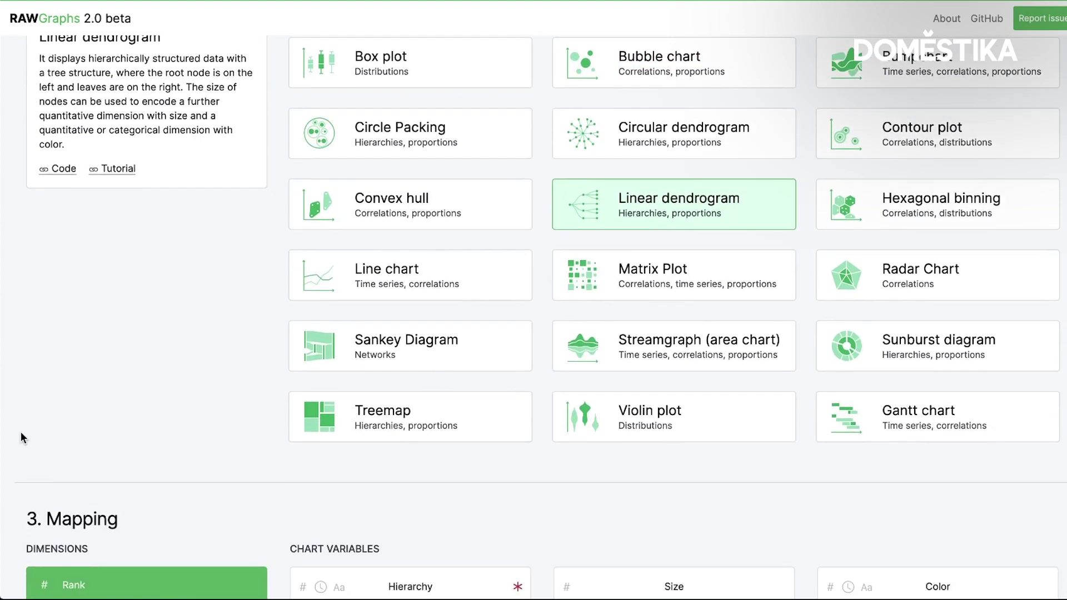
scroll(22, 431, "down", 5)
scroll(21, 432, "down", 1)
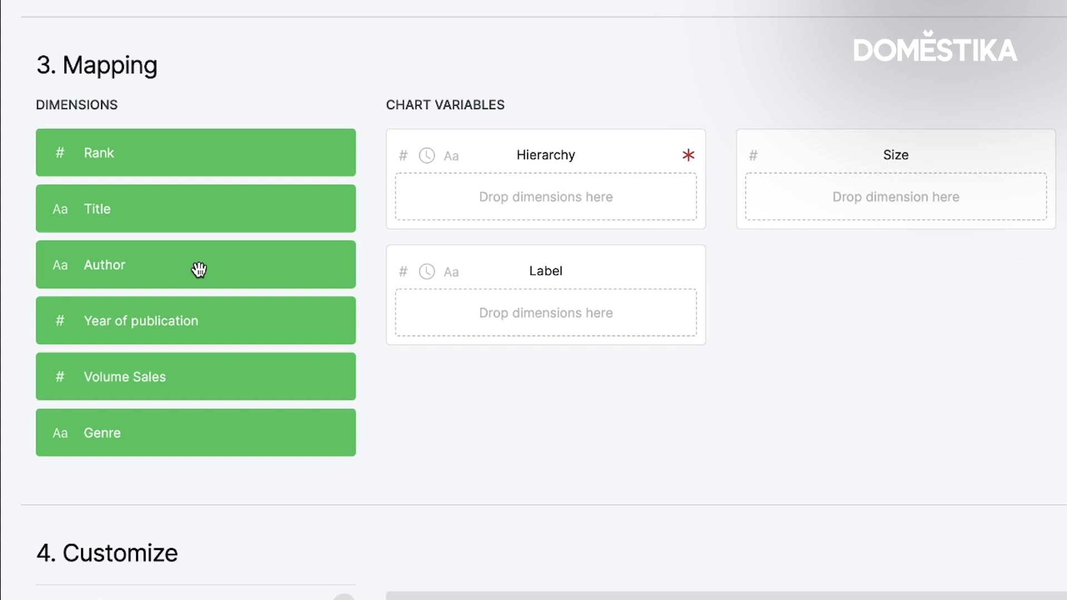
- Build the hierarchy with Author as the first level and Title beneath it
left_click_drag(198, 269, 532, 195)
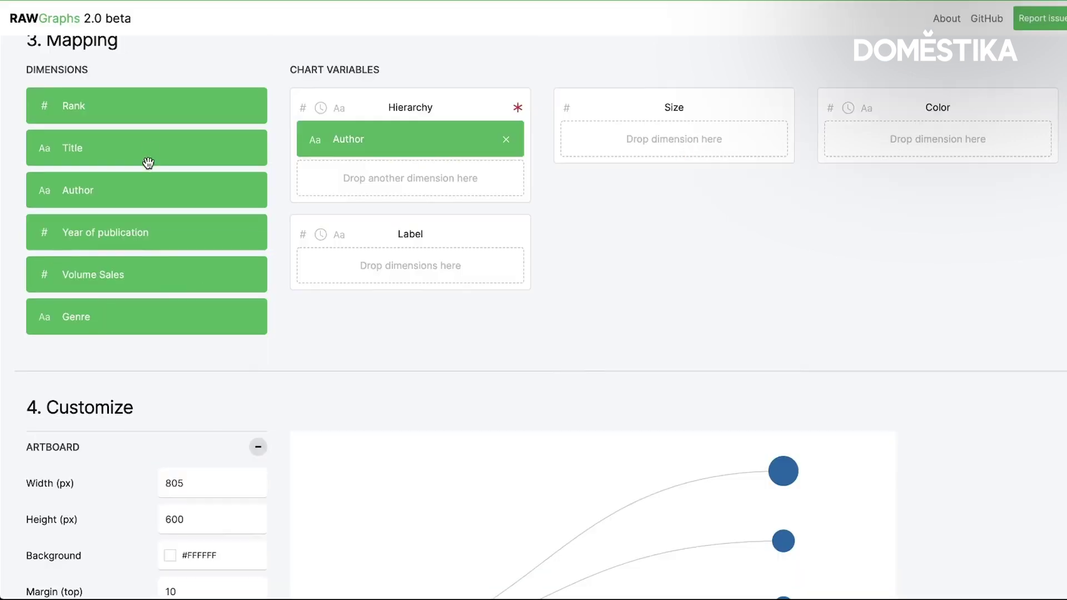
left_click_drag(217, 217, 511, 245)
scroll(917, 300, "down", 6)
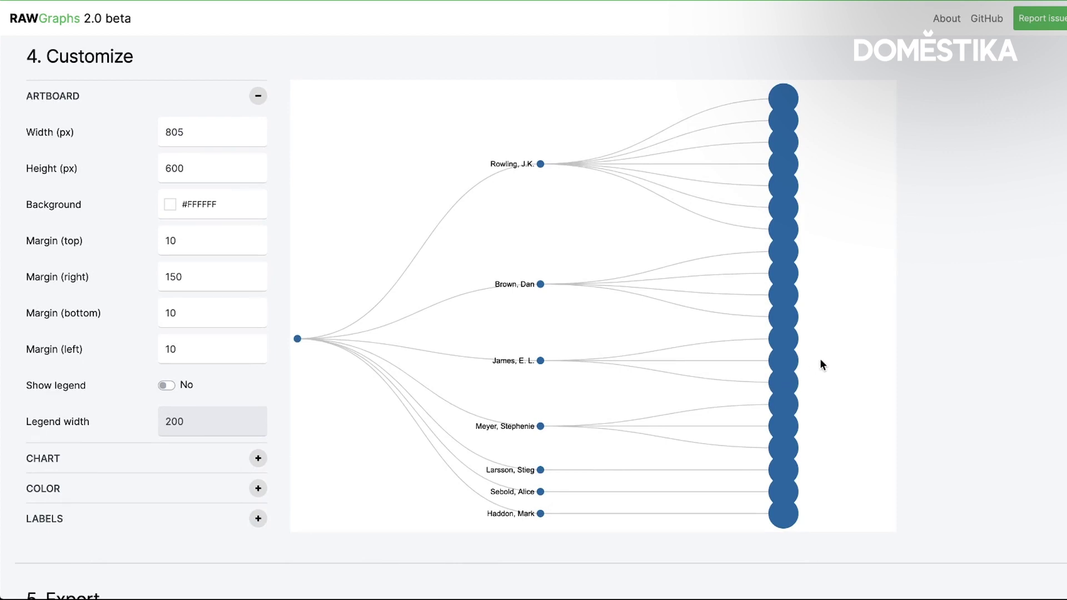
scroll(842, 265, "up", 7)
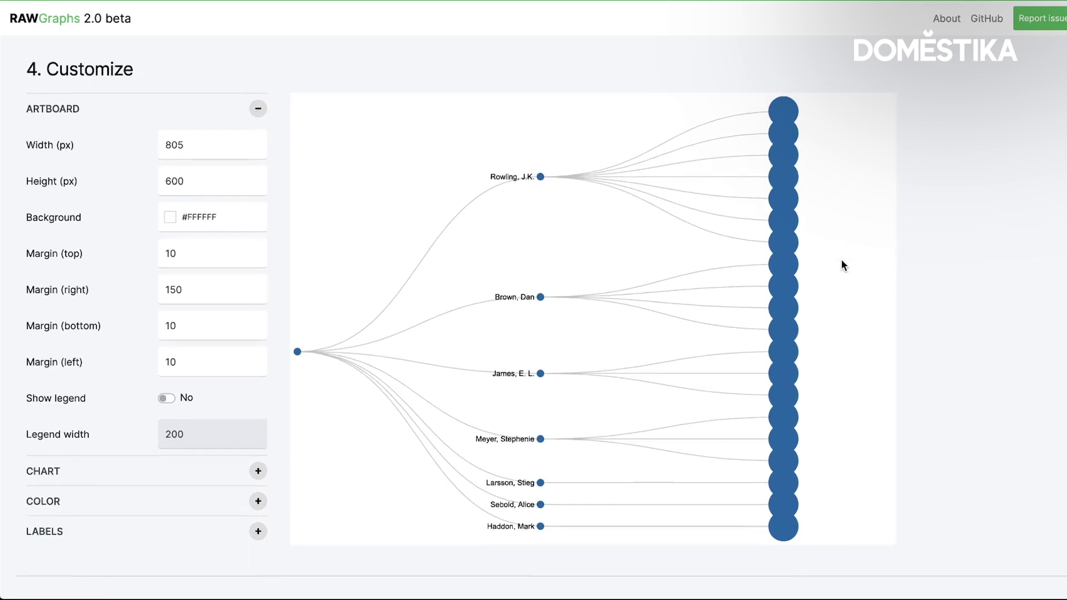
- Colour nodes by Genre, label them with Rank and Title, and size by Volume Sales
left_click_drag(160, 354, 885, 174)
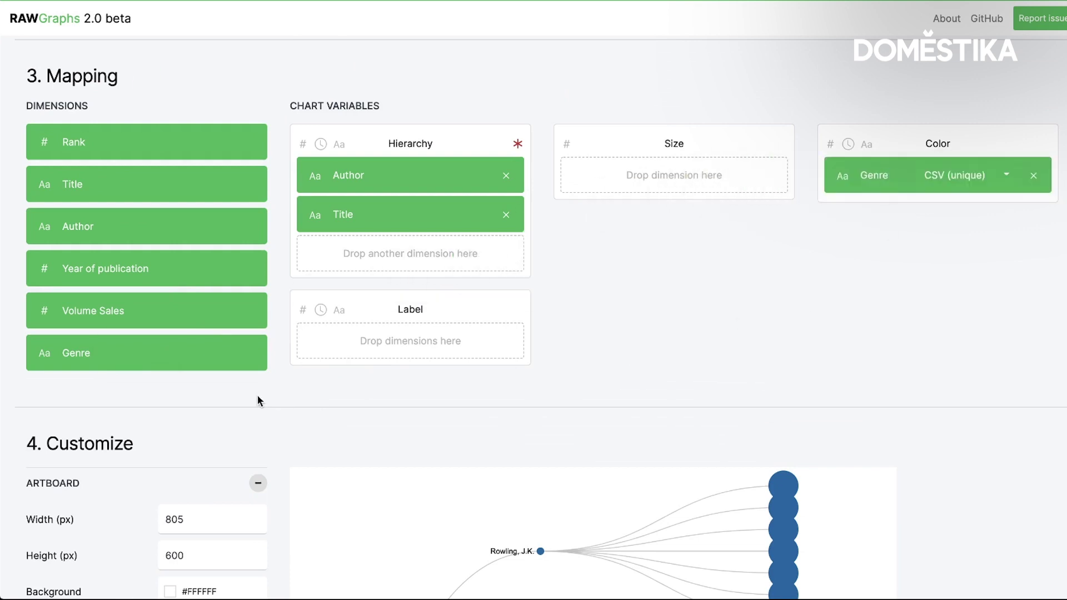
left_click_drag(182, 134, 488, 328)
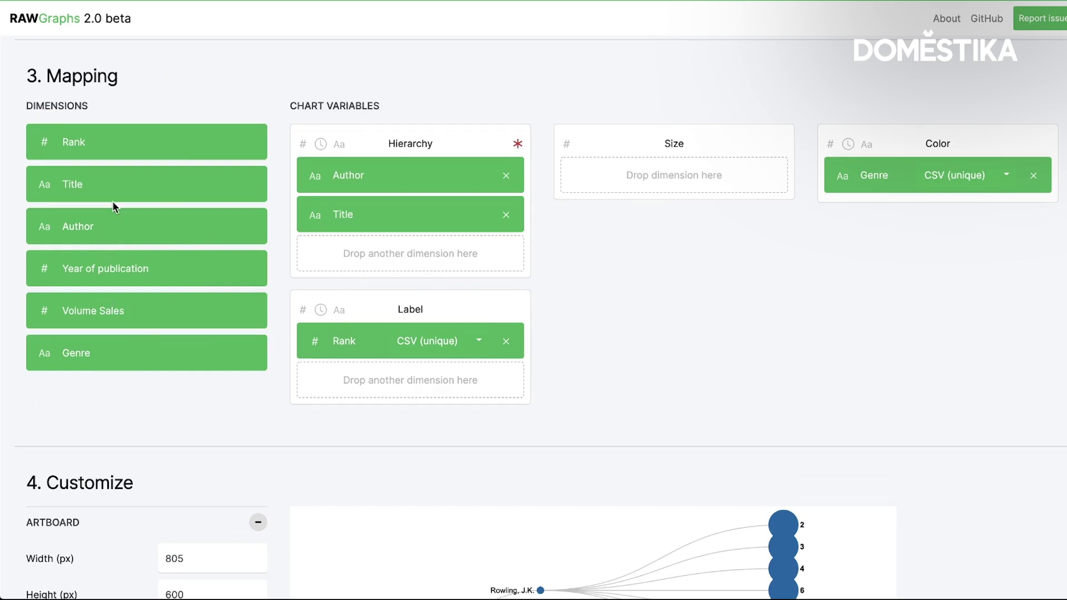
left_click_drag(115, 190, 484, 378)
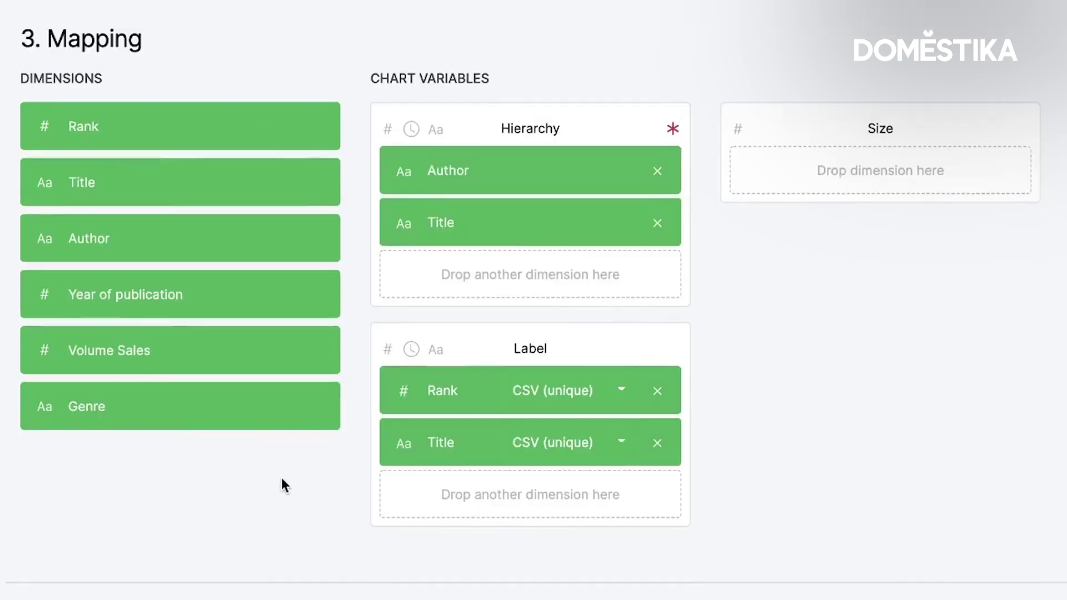
left_click_drag(170, 354, 858, 170)
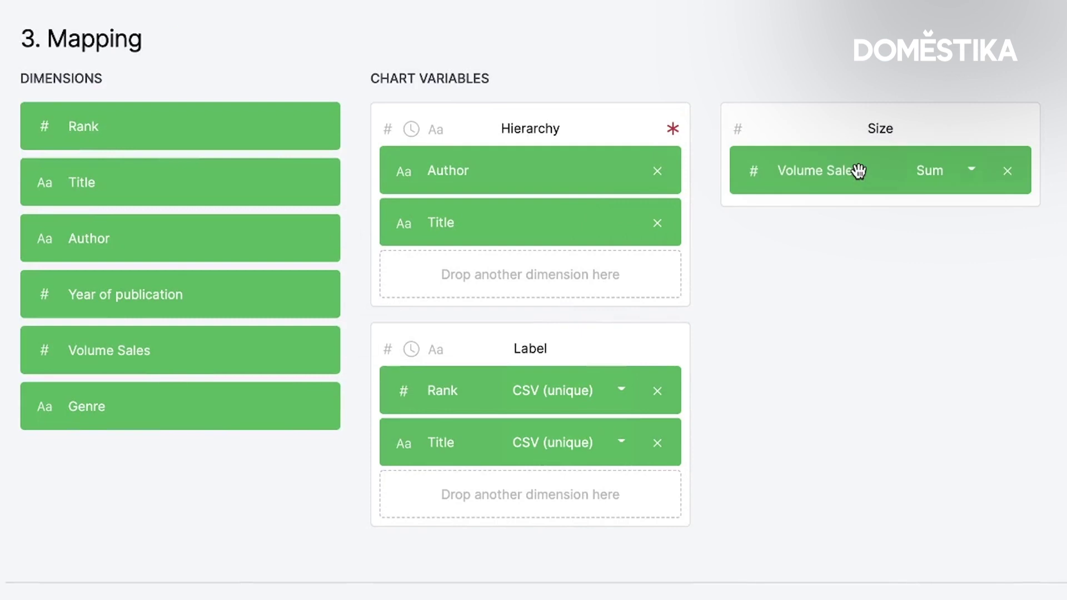
- Download the dendrogram as an SVG file named Books
scroll(1061, 270, "down", 4)
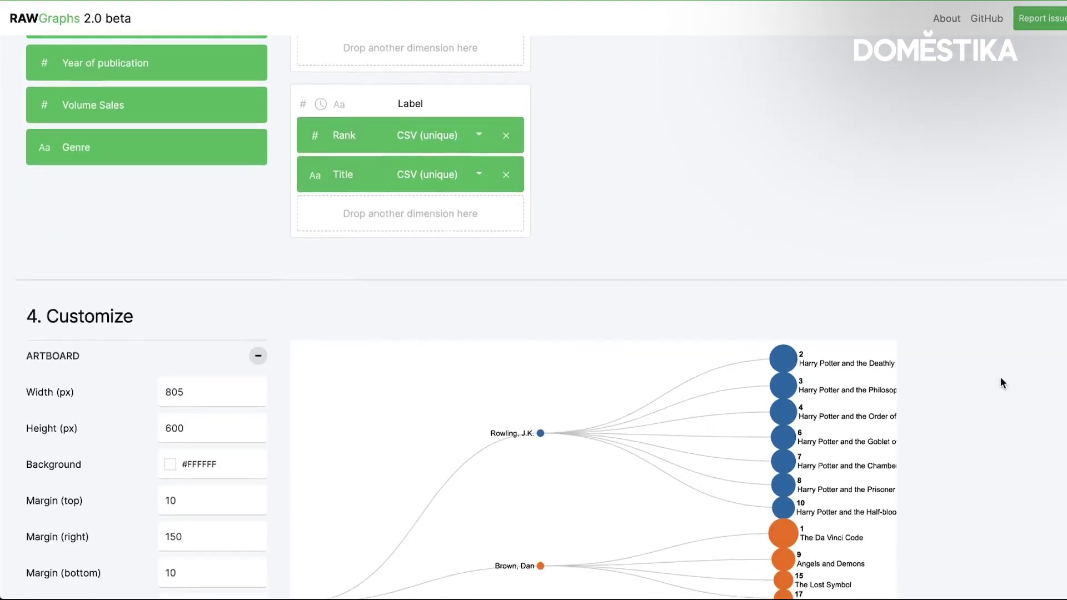
scroll(1003, 384, "down", 2)
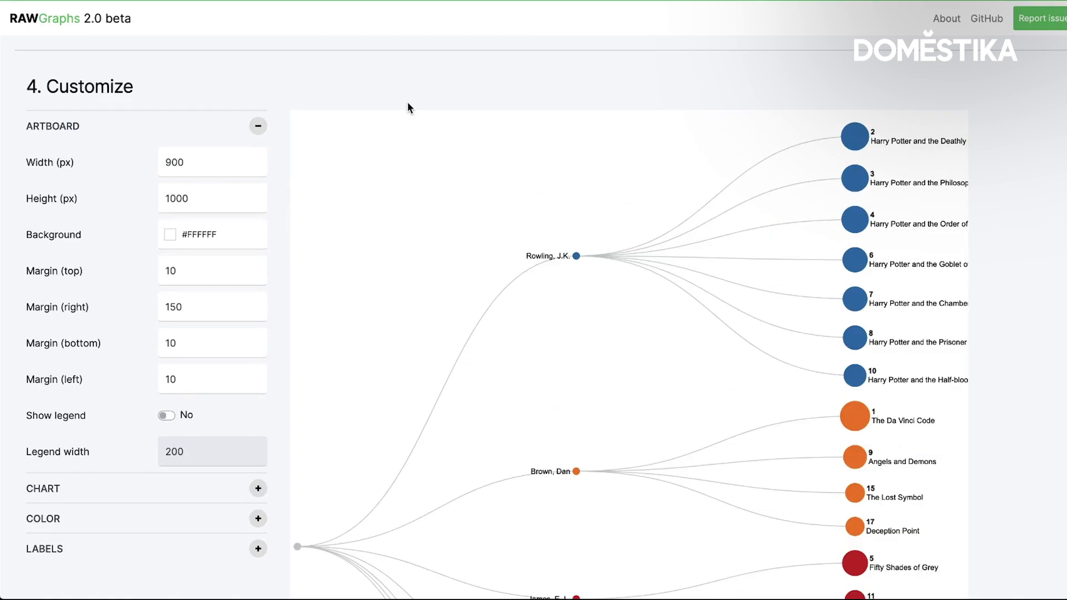
scroll(408, 102, "down", 6)
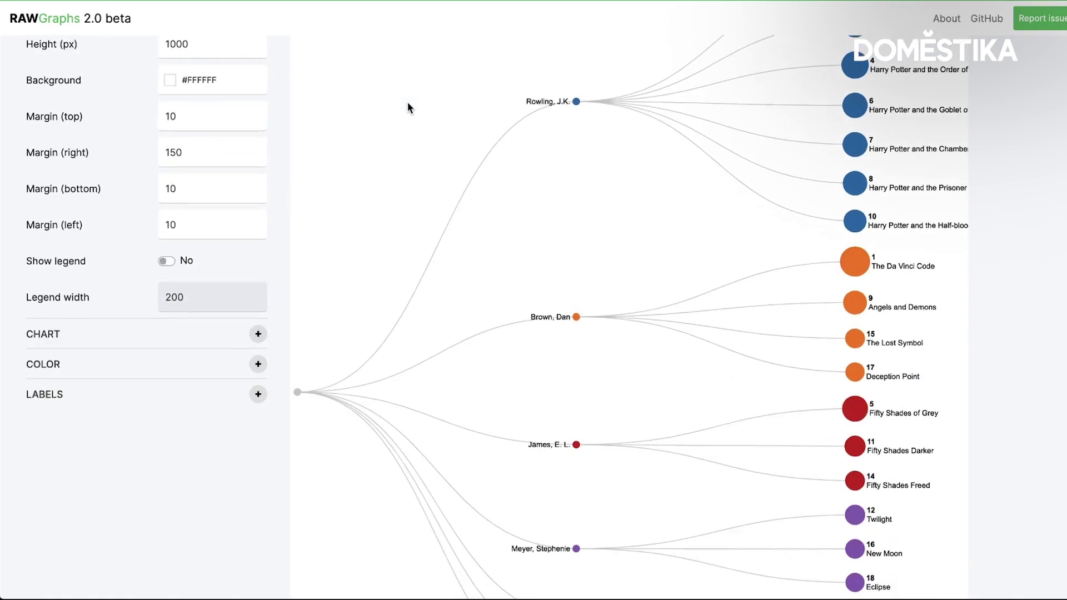
scroll(408, 107, "down", 2)
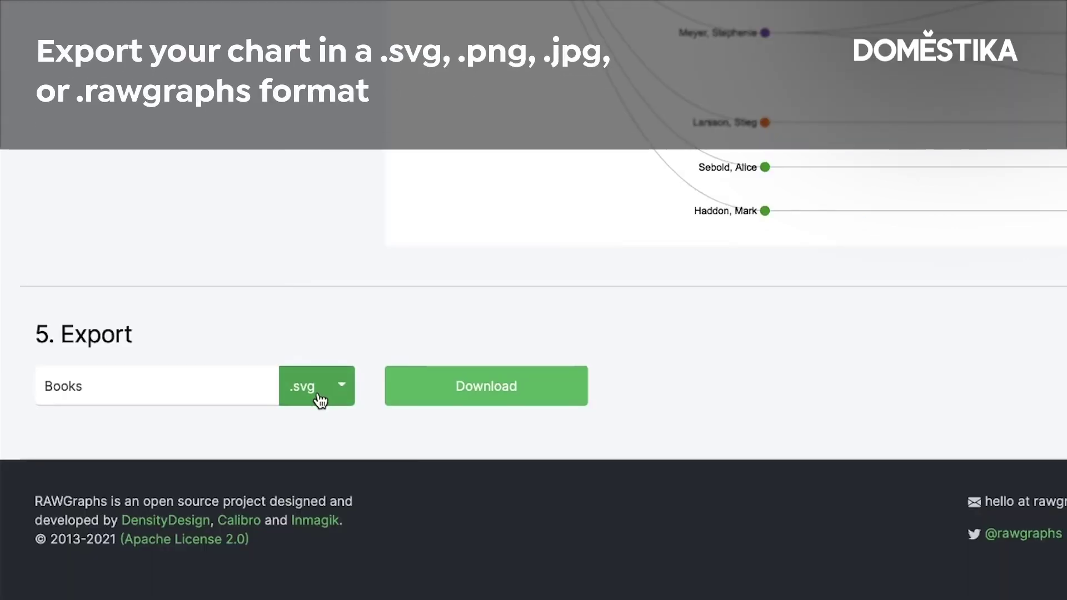
left_click(242, 581)
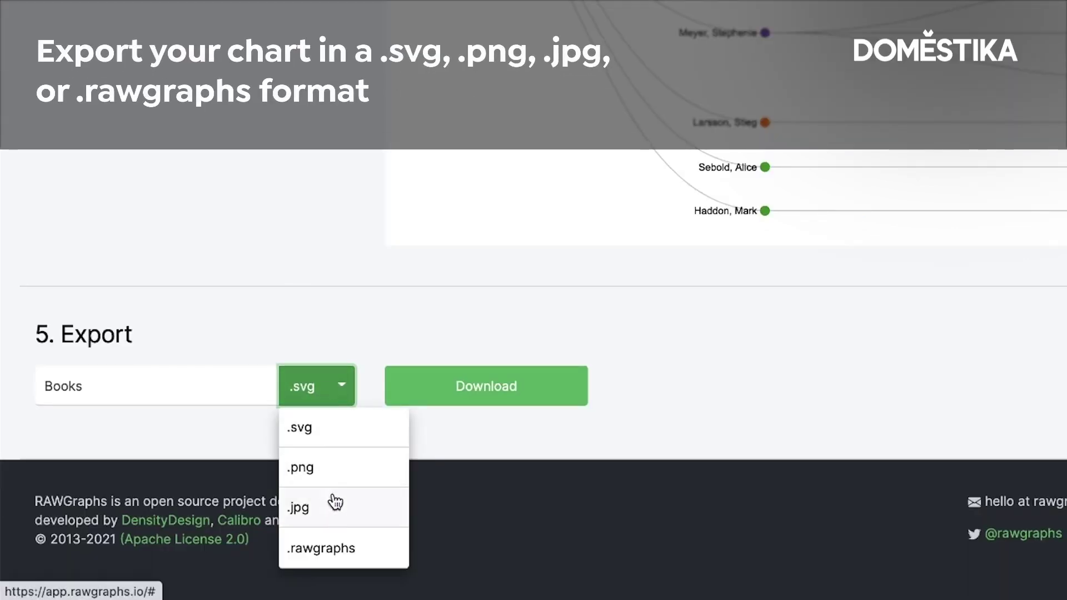
left_click(343, 434)
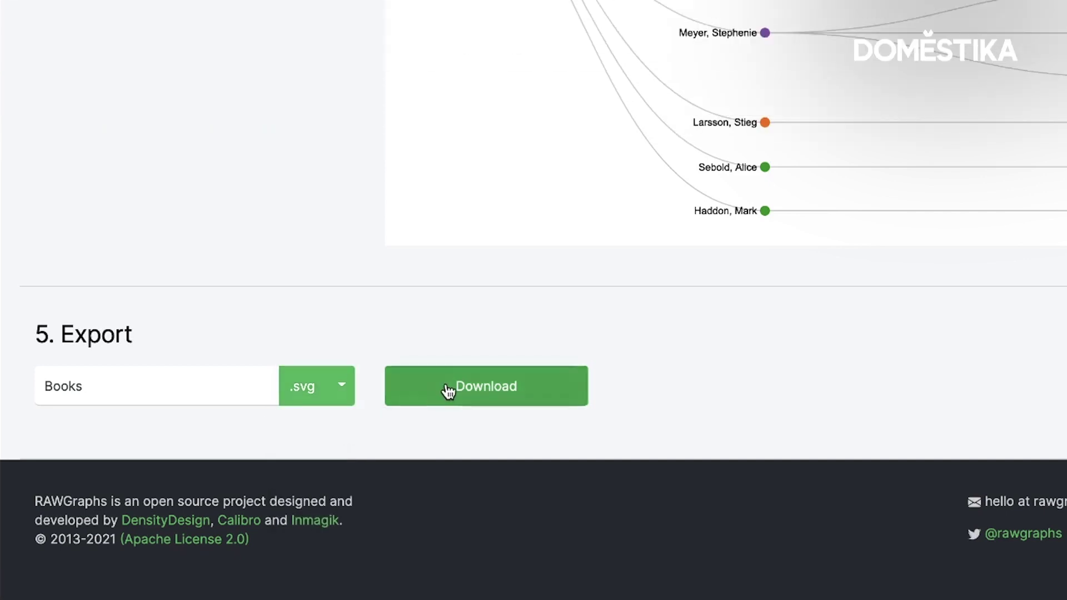
left_click(448, 385)
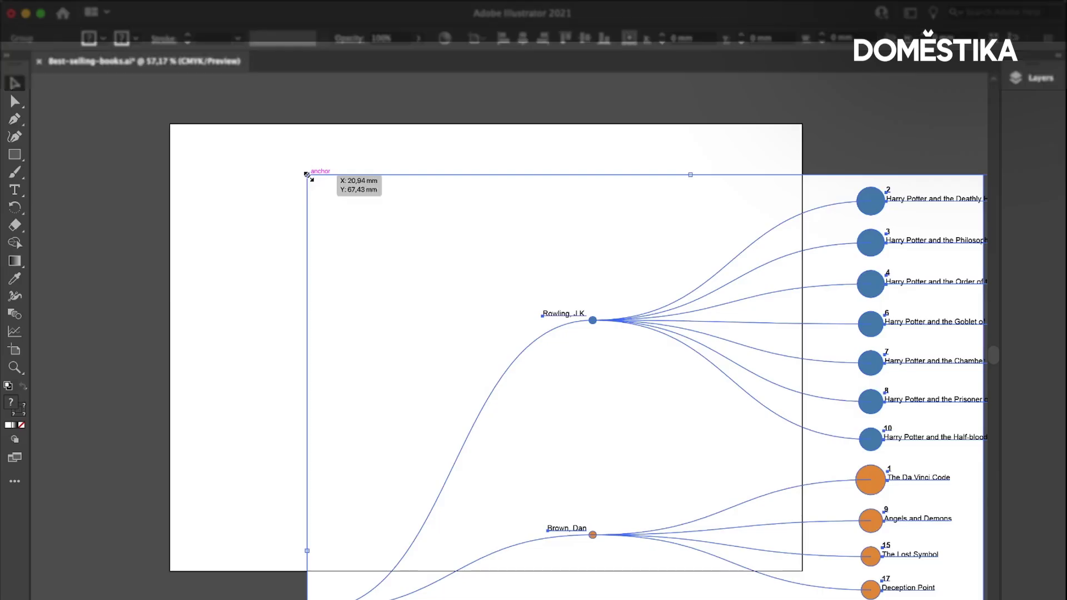
- Scale the dendrogram down and move it up and left to fit the artboard
left_click_drag(473, 256, 309, 170)
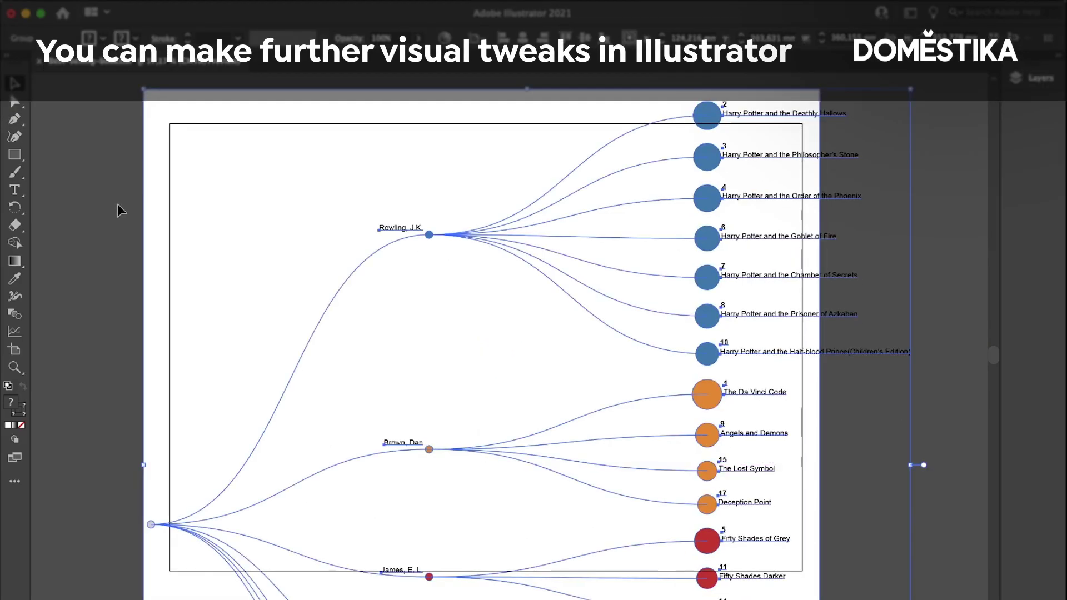
left_click_drag(910, 89, 773, 228)
left_click_drag(578, 409, 574, 294)
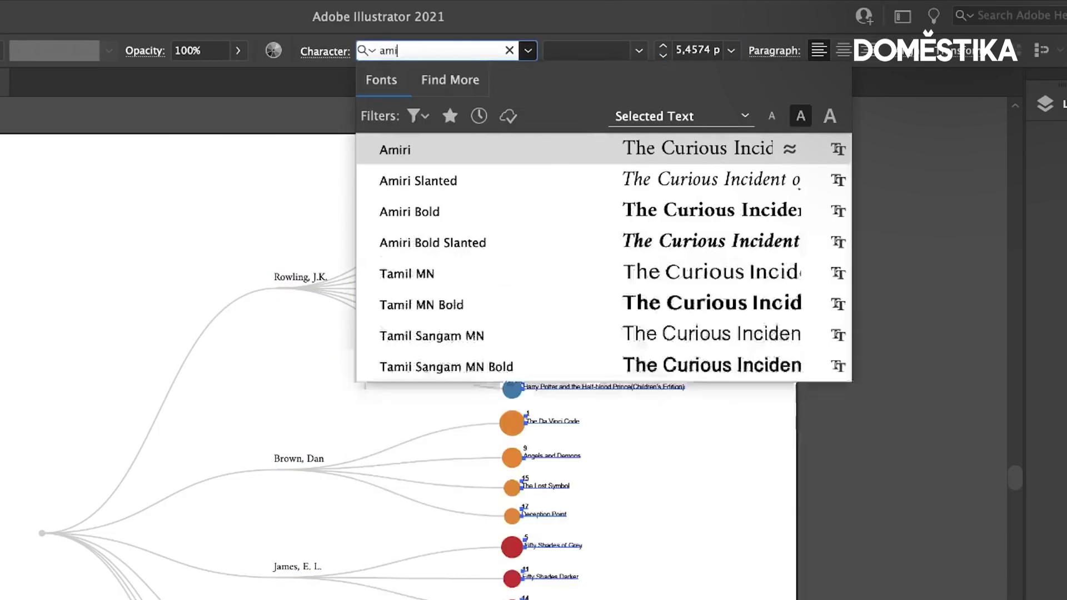
- Set the book titles in the Amiri font at 7 pt
type("ri")
key("Return")
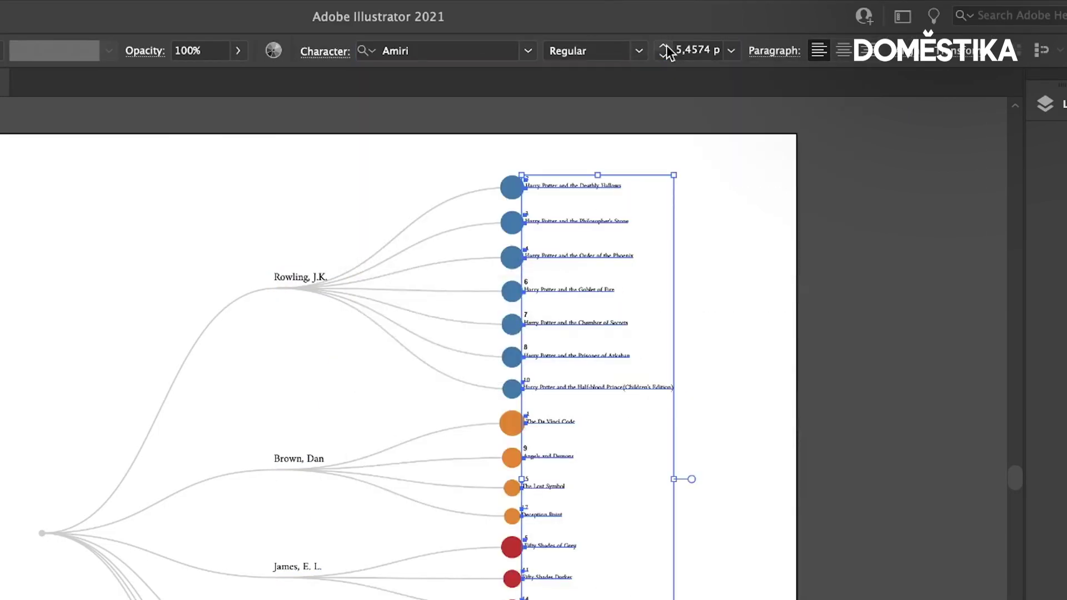
left_click(664, 47)
left_click(667, 47)
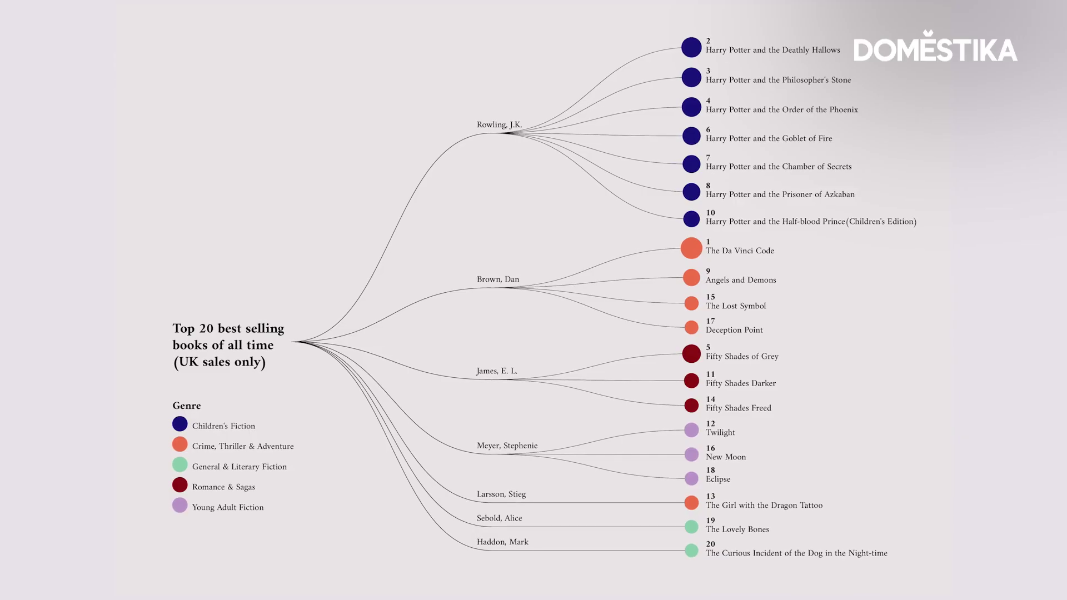